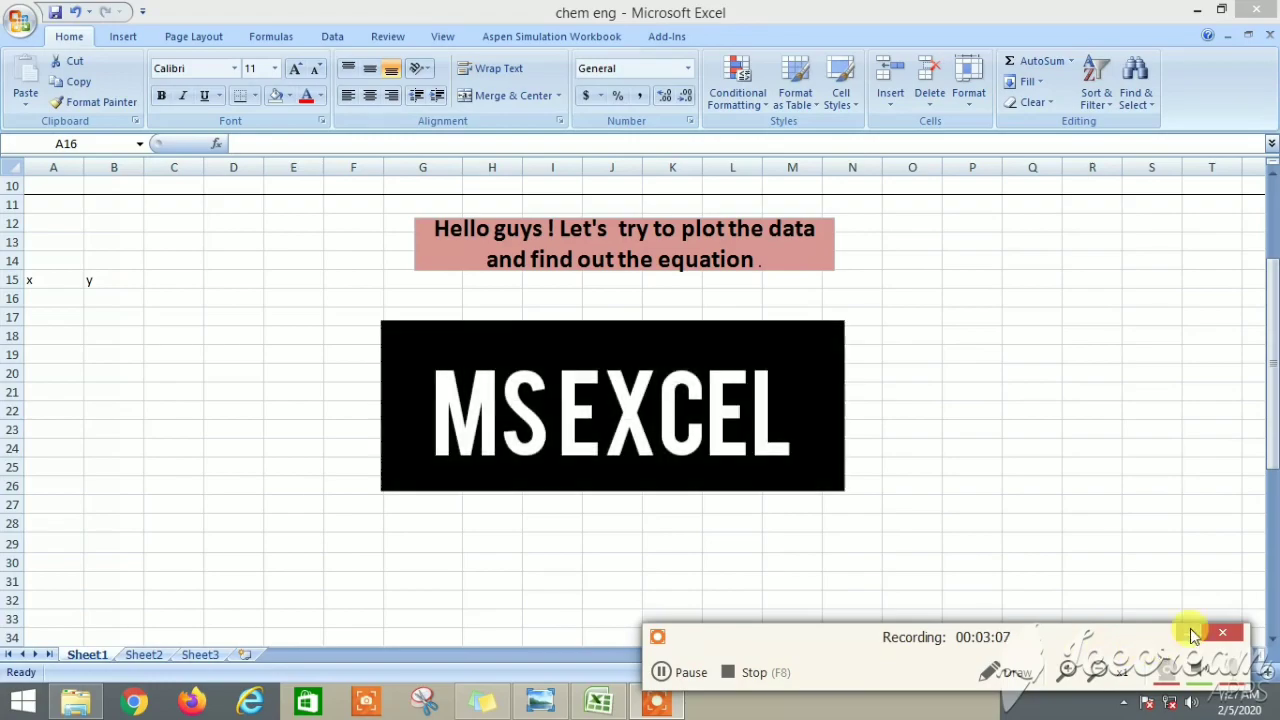
Enter the problem image's Pg values 0.002, 0.004, 0.006 and 0.008 under the x heading in cells A16 to A19
{"action": "left_click", "coordinate": [555, 702]}
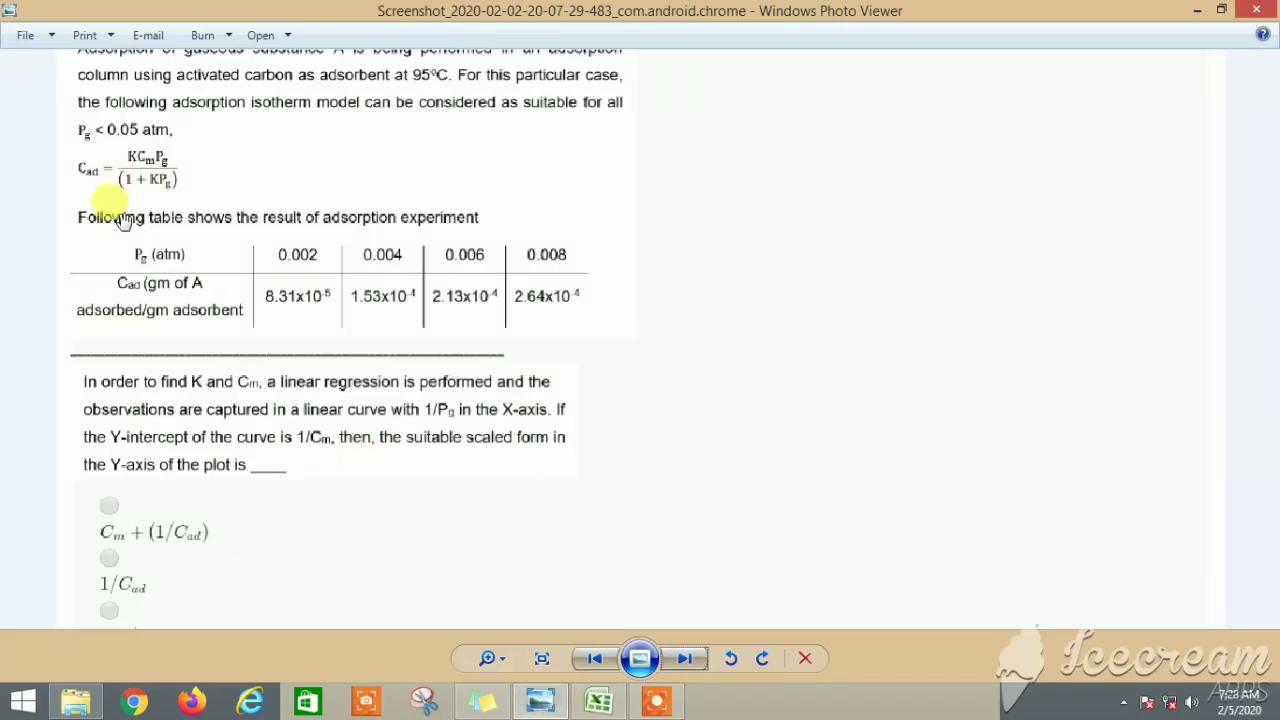
{"action": "left_click", "coordinate": [556, 704]}
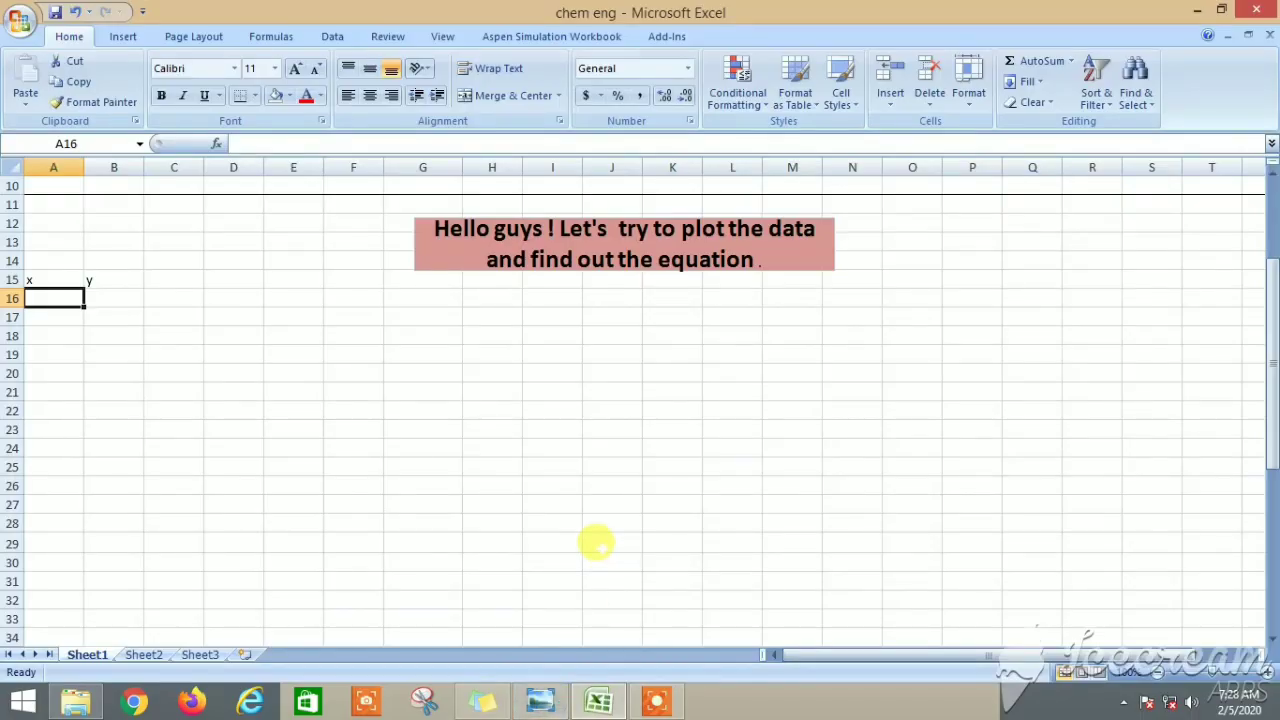
{"action": "type", "text": "0.00"}
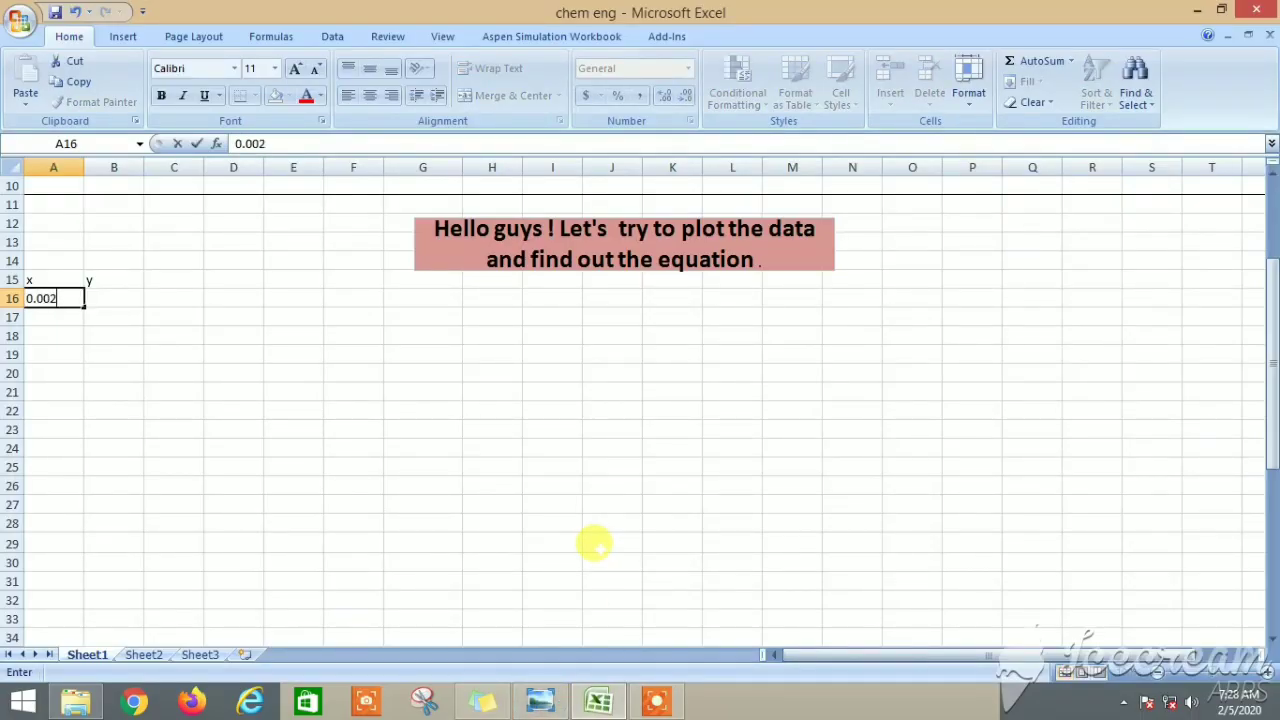
{"action": "type", "text": "2"}
{"action": "key", "text": "Return"}
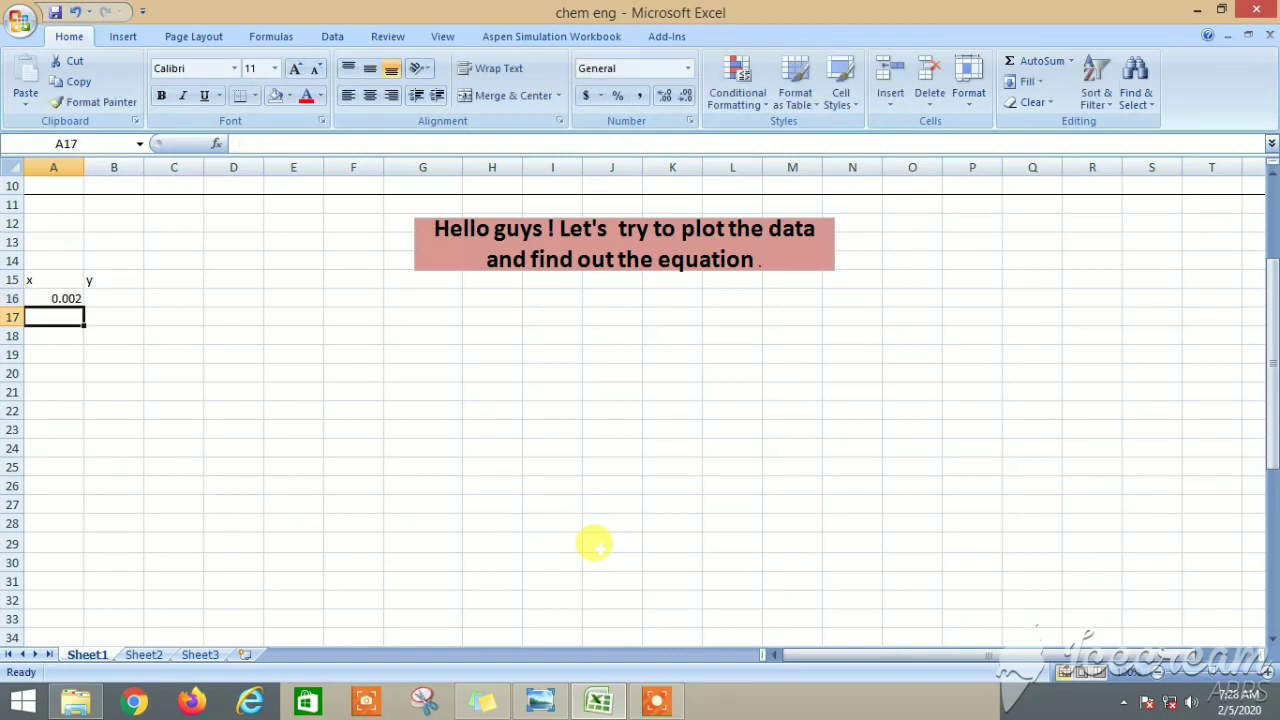
{"action": "type", "text": "0.004"}
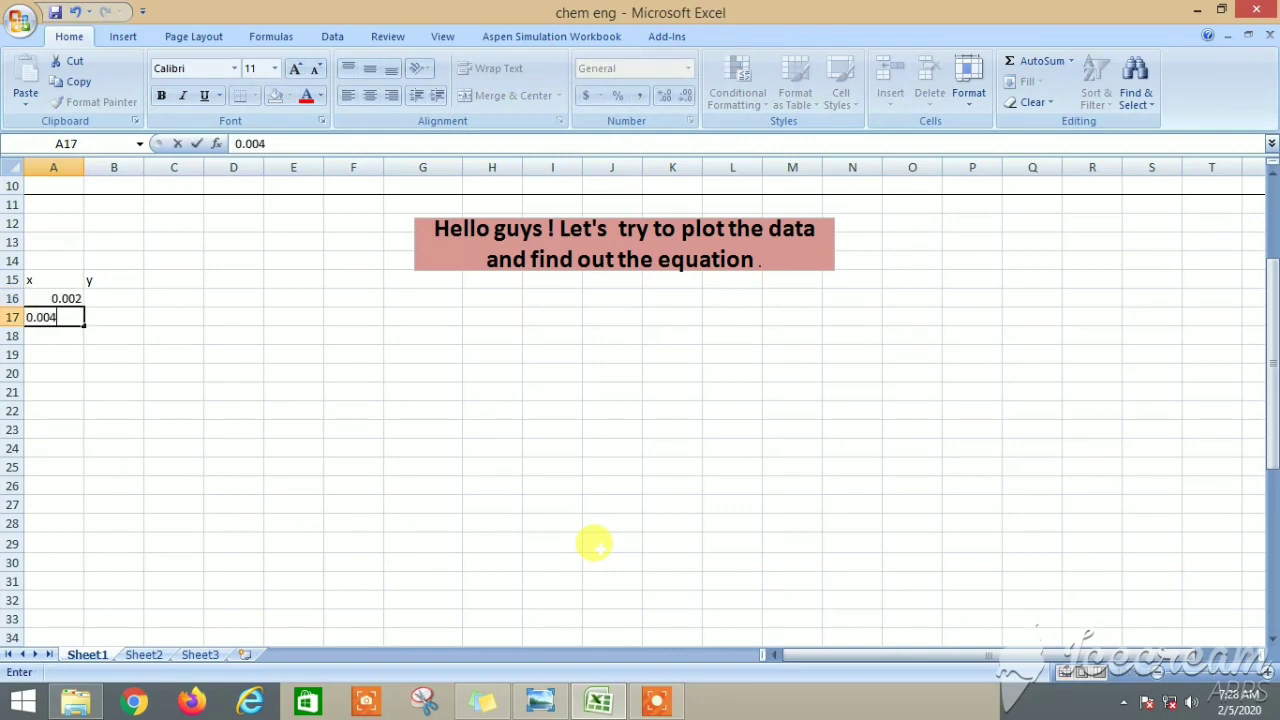
{"action": "key", "text": "Return"}
{"action": "type", "text": "0.006"}
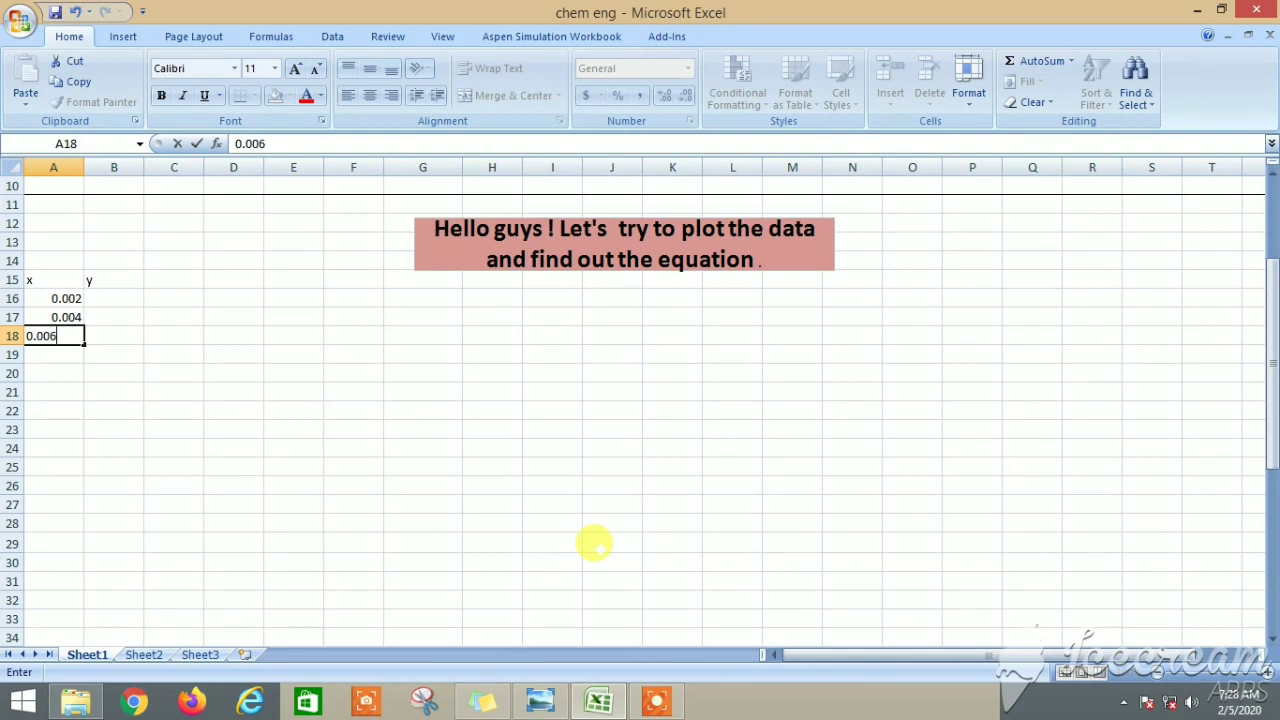
{"action": "key", "text": "Return"}
{"action": "type", "text": "0.00"}
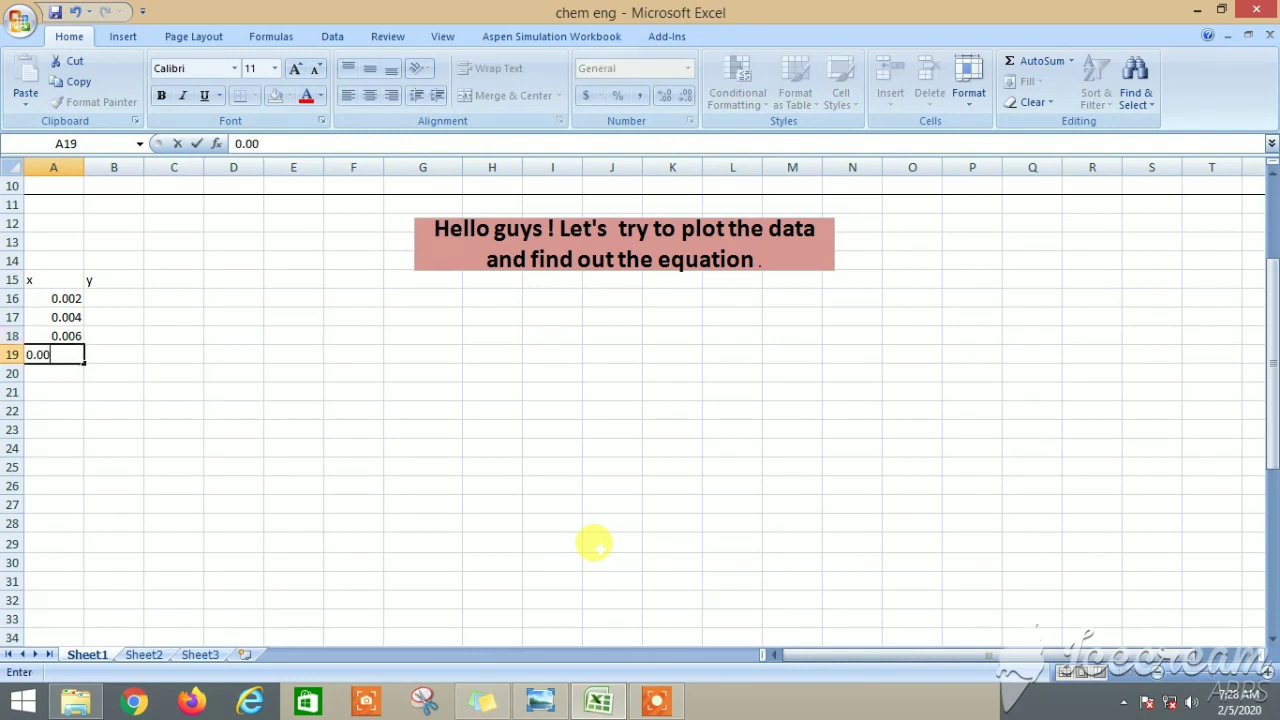
{"action": "type", "text": "8"}
{"action": "key", "text": "Tab"}
{"action": "key", "text": "Up"}
{"action": "key", "text": "Up"}
{"action": "key", "text": "Up"}
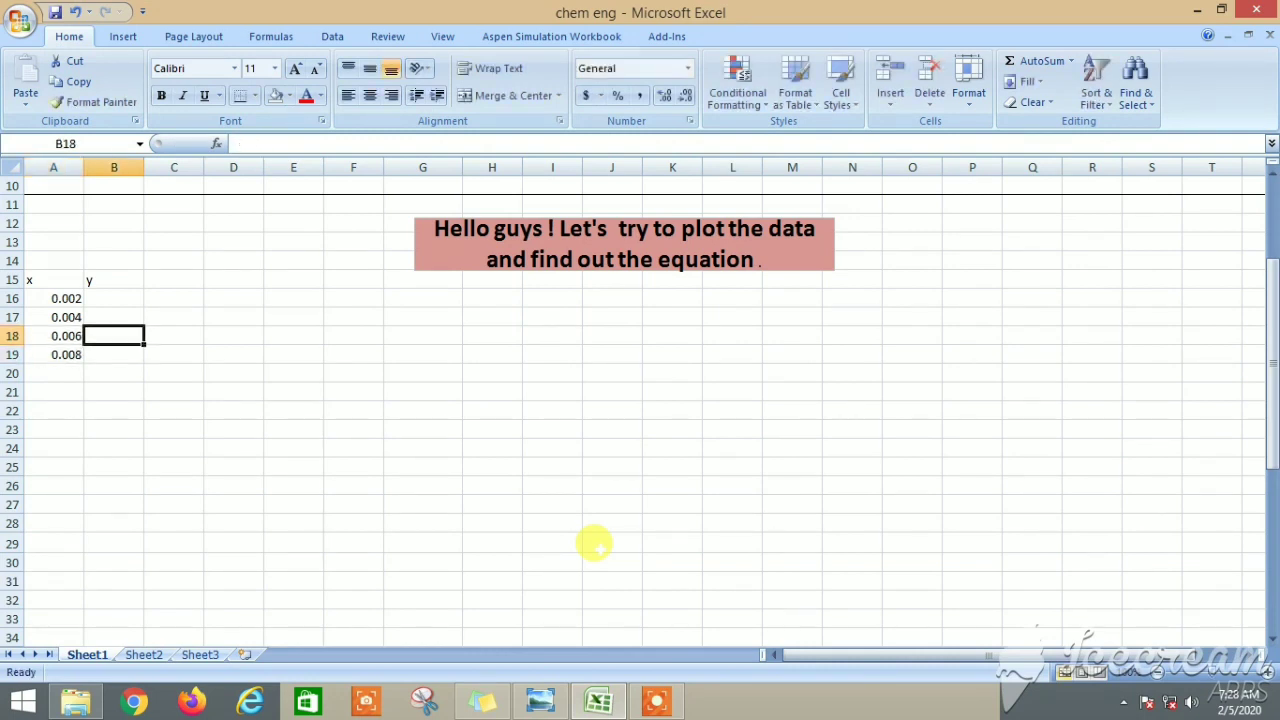
Switch to Windows Photo Viewer, shrink its window and arrange it beside the x and y columns with the whole data table visible
{"action": "left_click", "coordinate": [540, 702]}
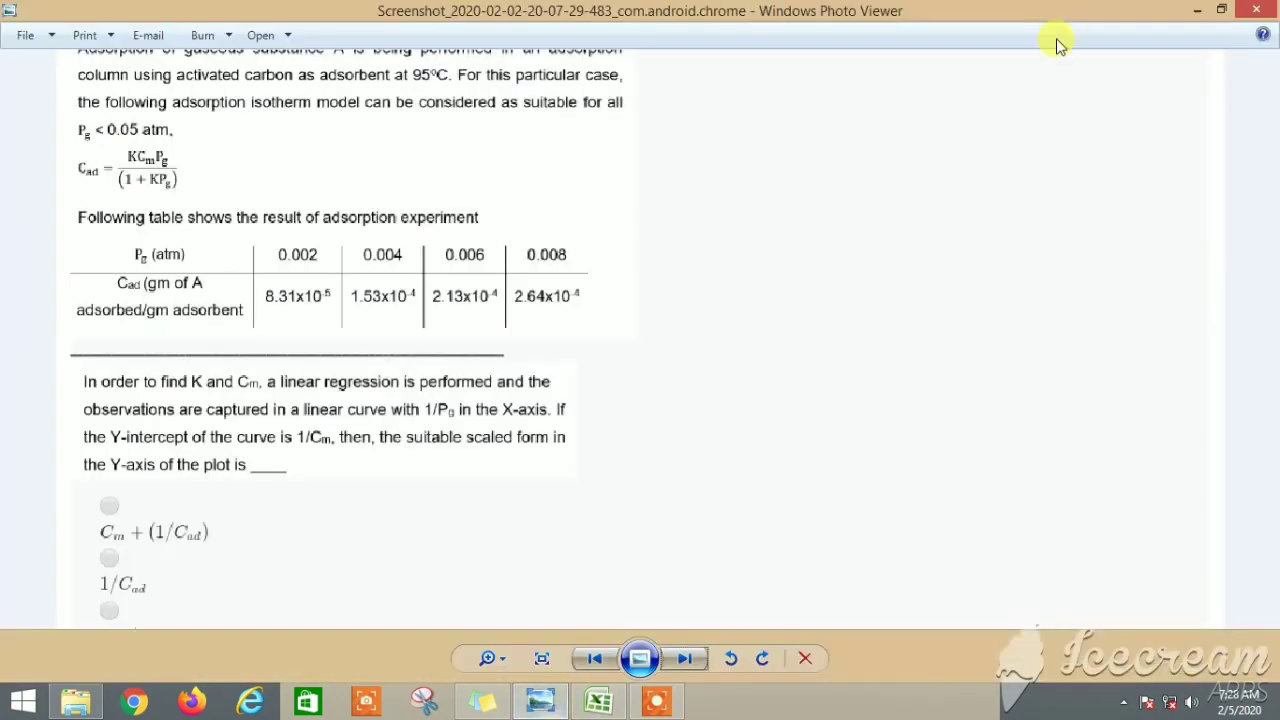
{"action": "left_click", "coordinate": [1221, 9]}
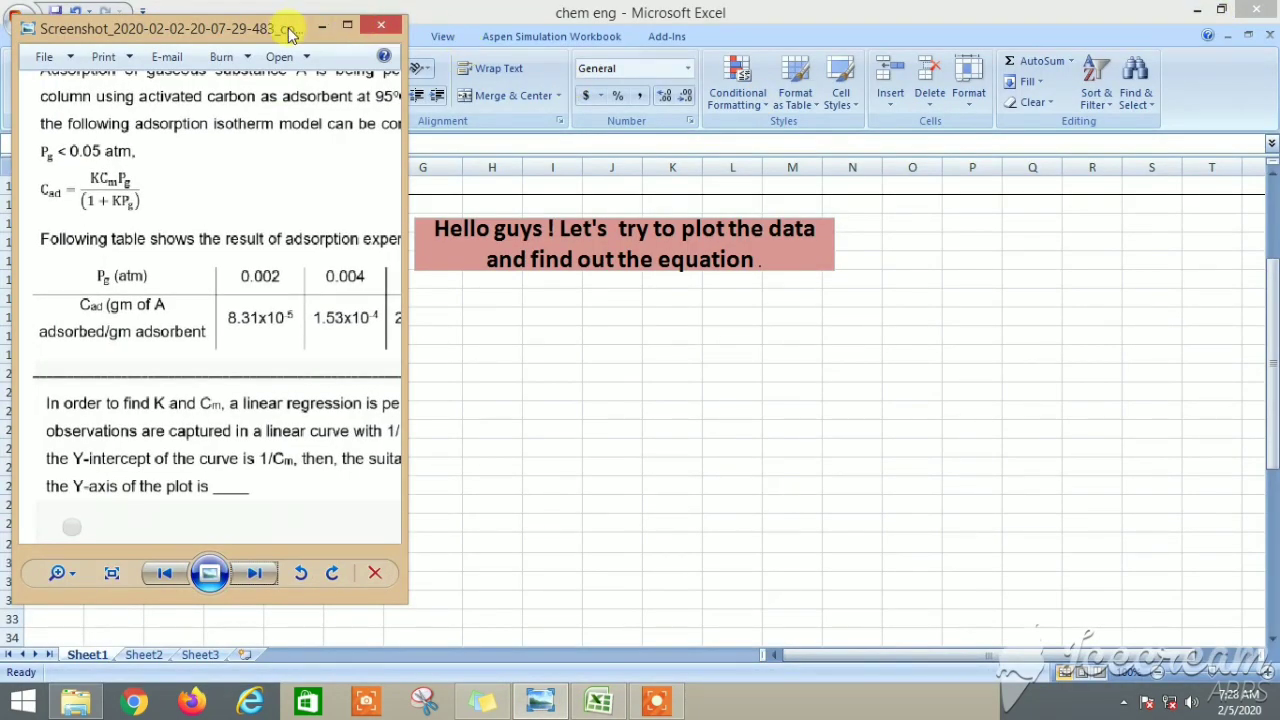
{"action": "left_click_drag", "start_coordinate": [285, 28], "coordinate": [958, 40]}
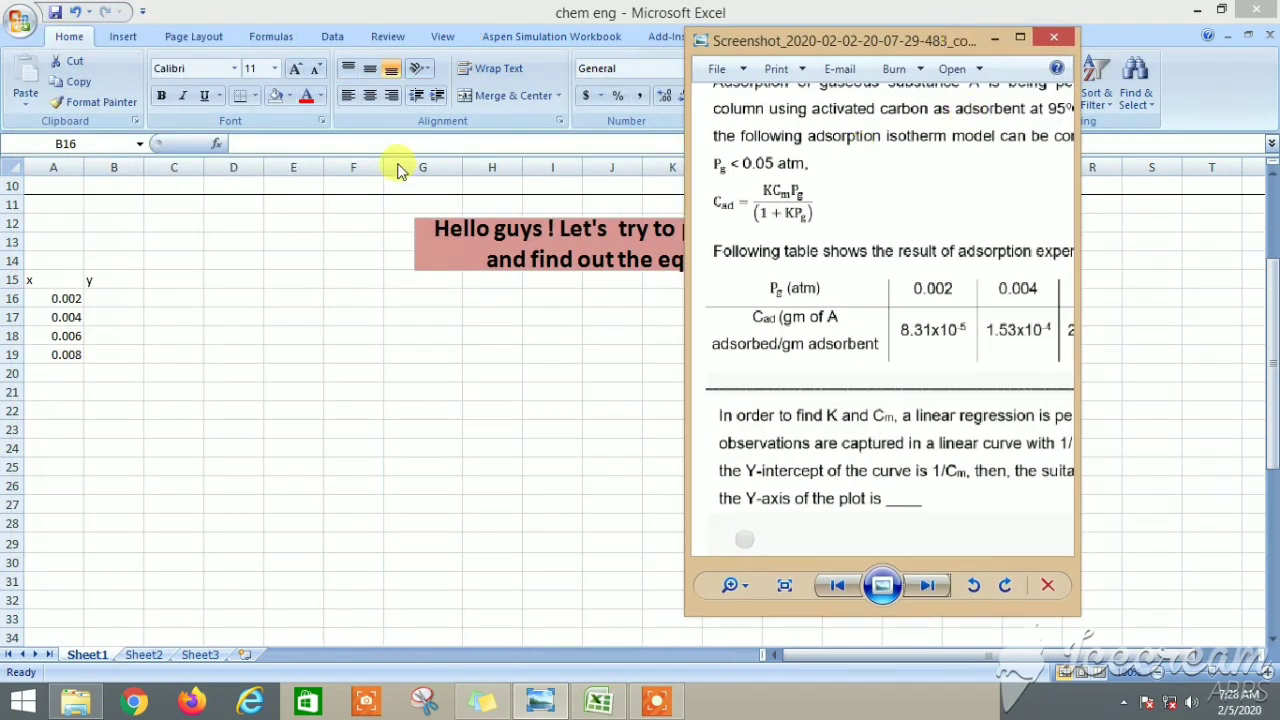
{"action": "left_click_drag", "start_coordinate": [684, 298], "coordinate": [466, 250]}
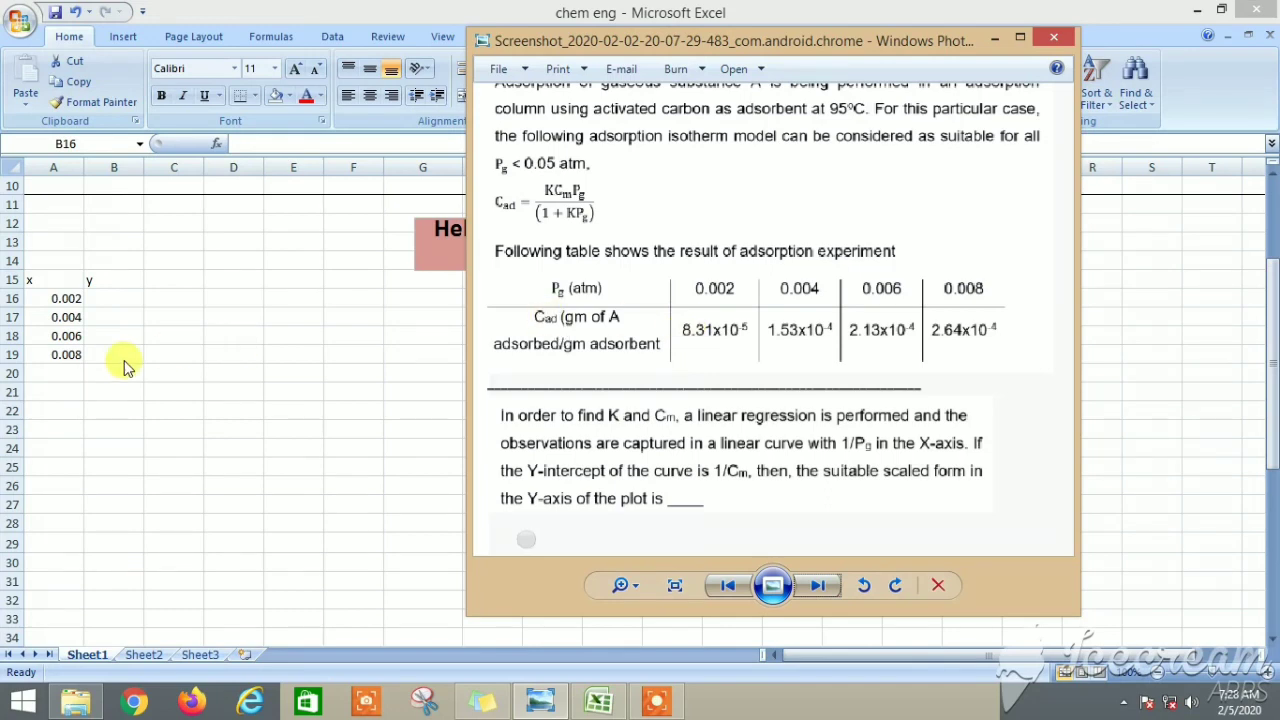
Enter the first Cad value, 8.31e-5, under the y heading in cell B16, checking it against the problem image
{"action": "left_click", "coordinate": [104, 300]}
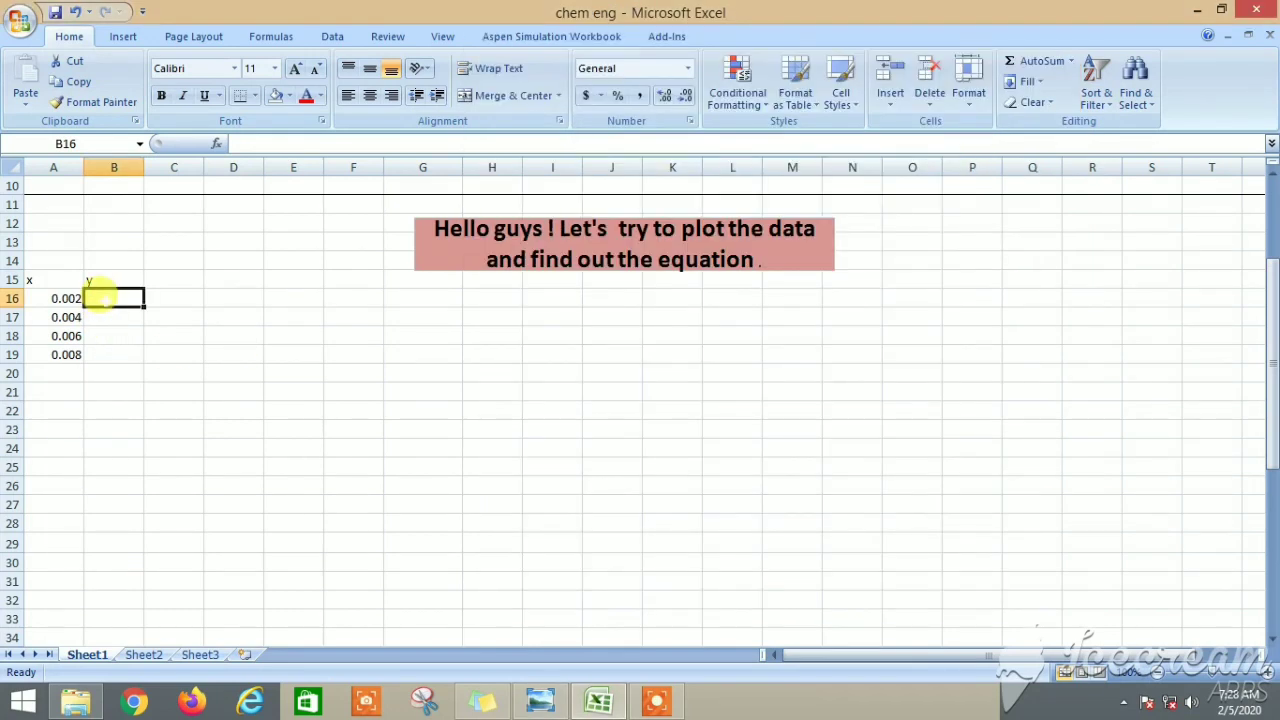
{"action": "type", "text": "8.31e-5"}
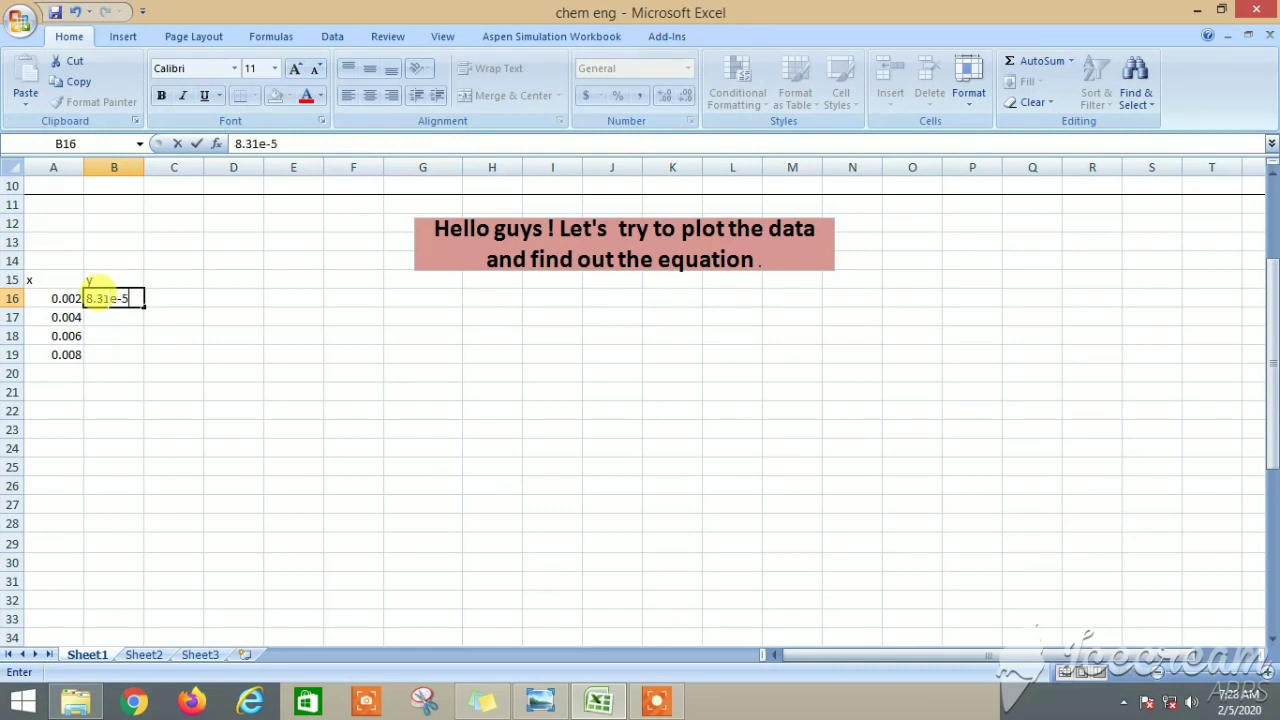
{"action": "left_click", "coordinate": [540, 700]}
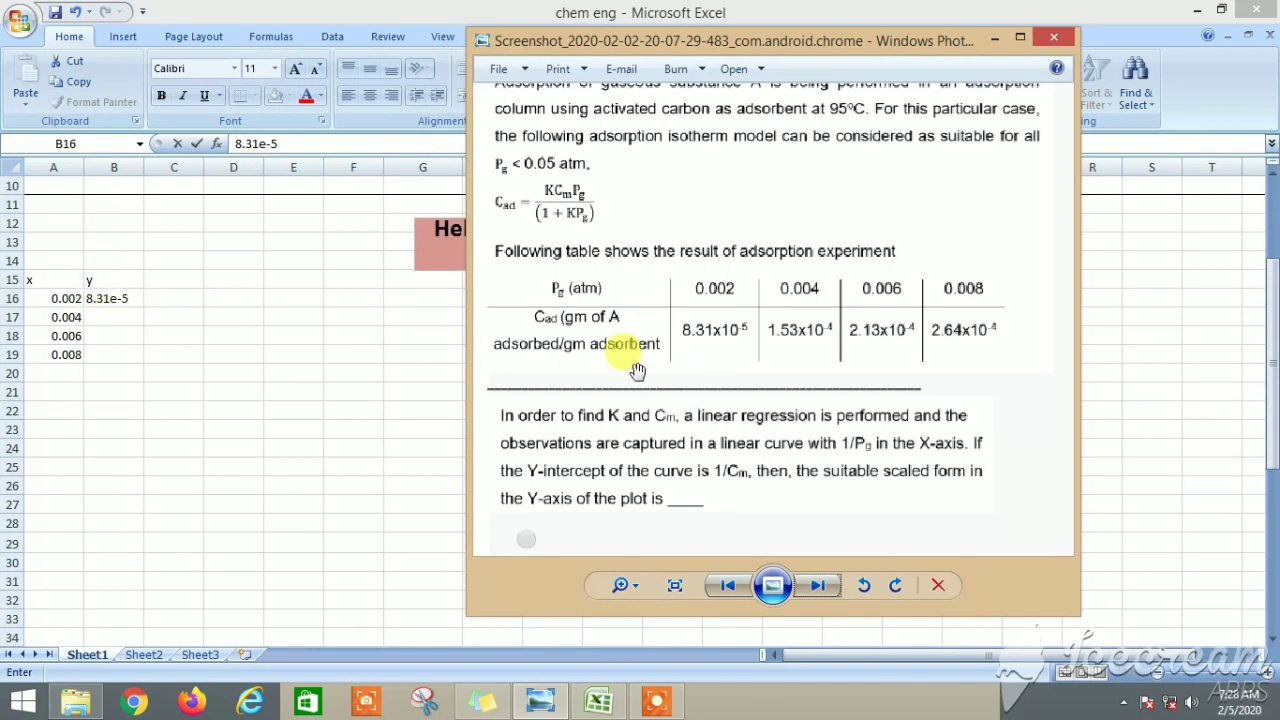
{"action": "left_click", "coordinate": [122, 299]}
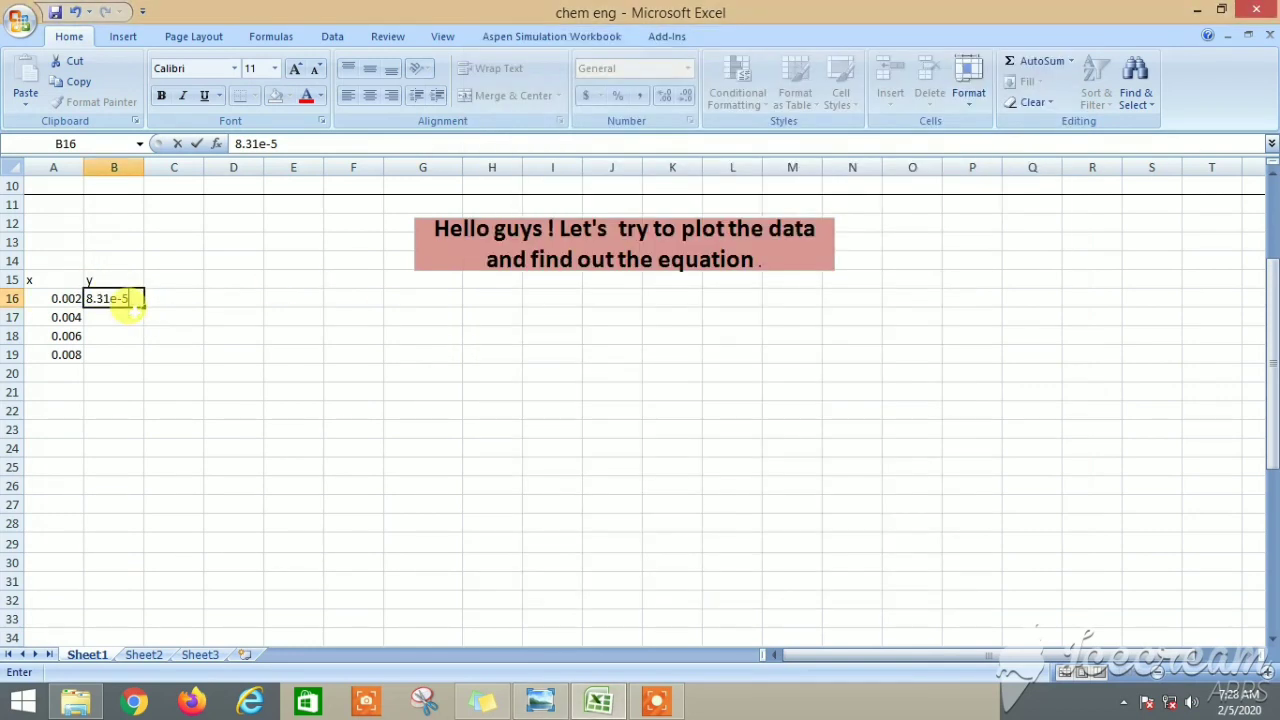
{"action": "key", "text": "Return"}
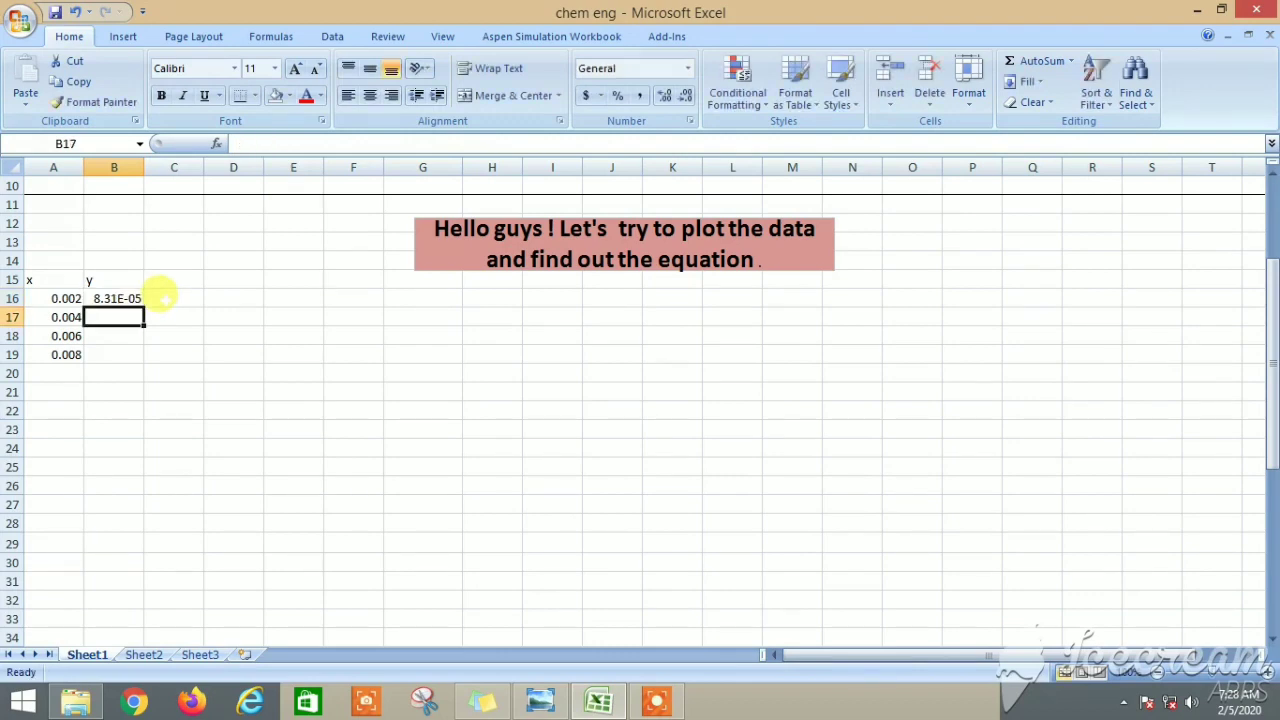
Look up the second Cad value in the problem image and enter 1.53e-4 in cell B17
{"action": "left_click", "coordinate": [545, 700]}
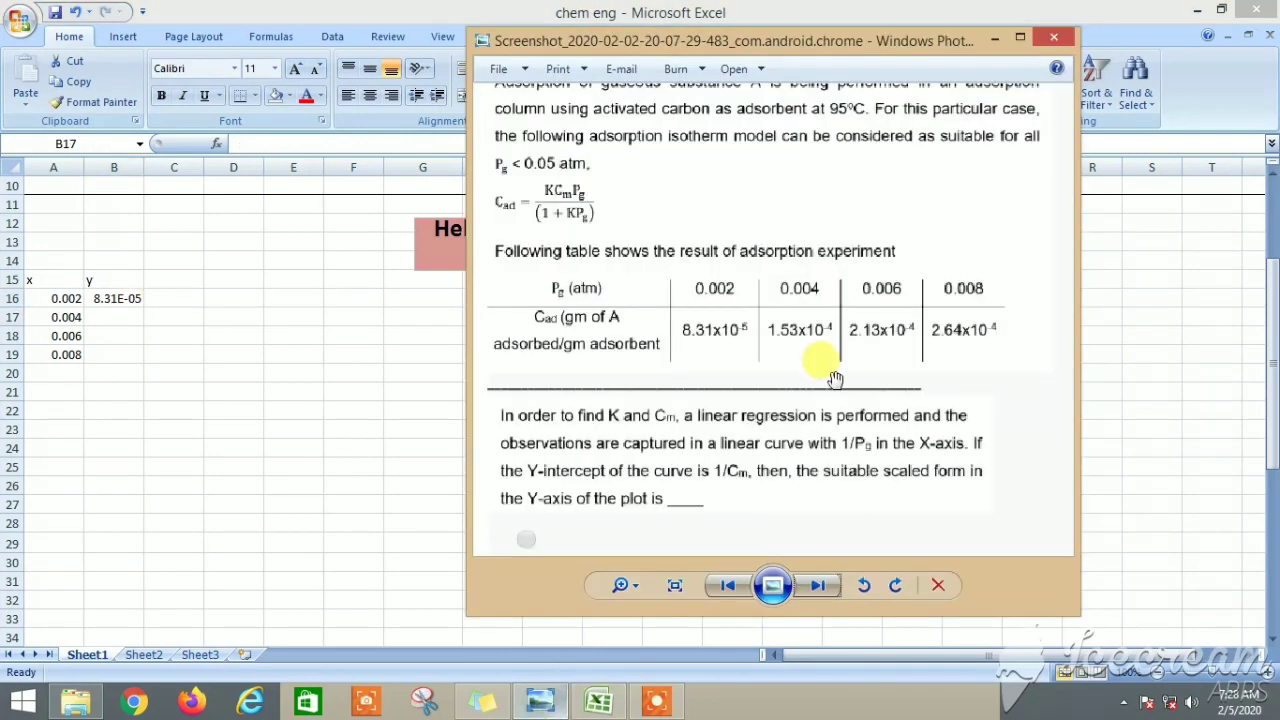
{"action": "left_click", "coordinate": [110, 317]}
{"action": "type", "text": "1.5"}
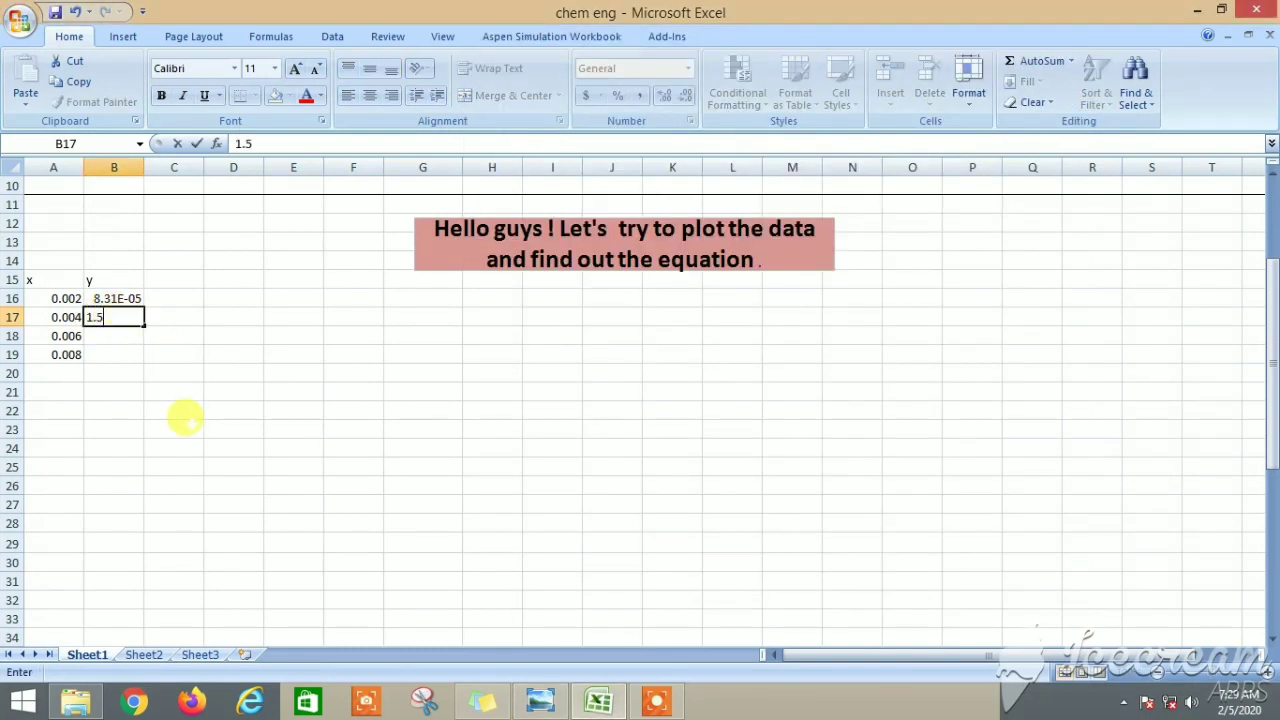
{"action": "left_click", "coordinate": [545, 702]}
{"action": "type", "text": "5"}
{"action": "left_click", "coordinate": [558, 706]}
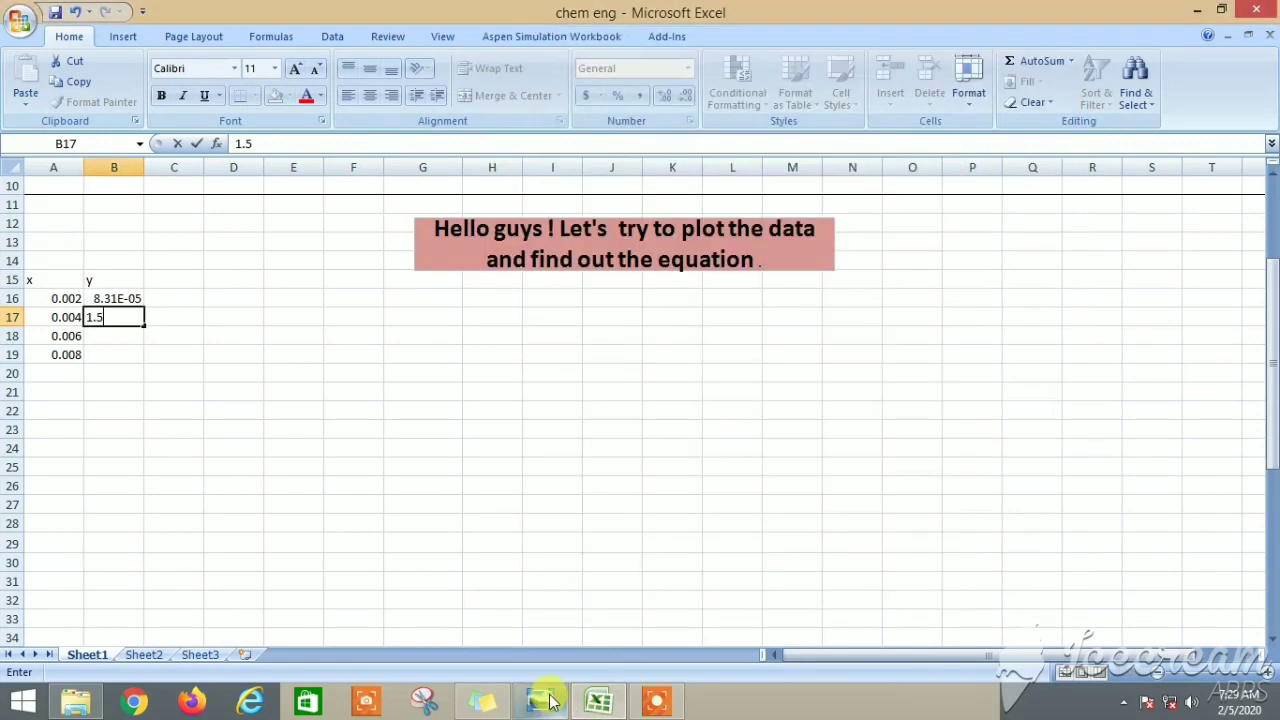
{"action": "type", "text": "3"}
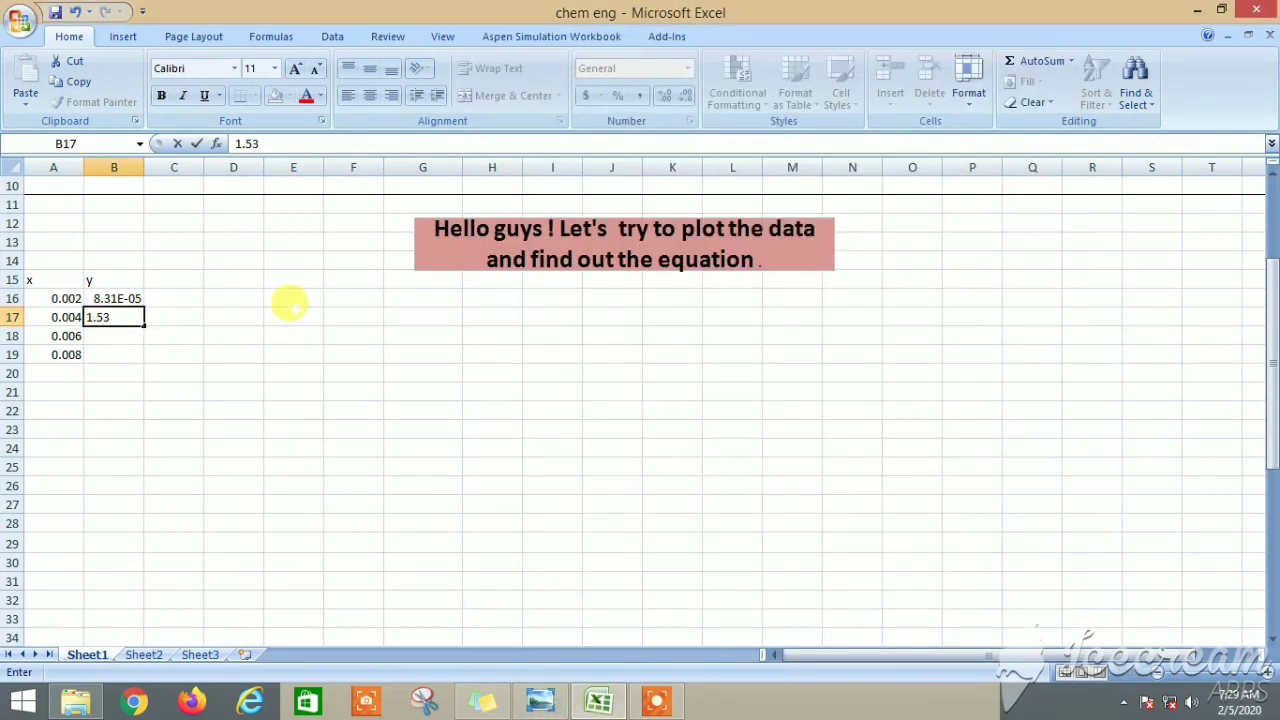
{"action": "type", "text": "e-4"}
{"action": "key", "text": "Return"}
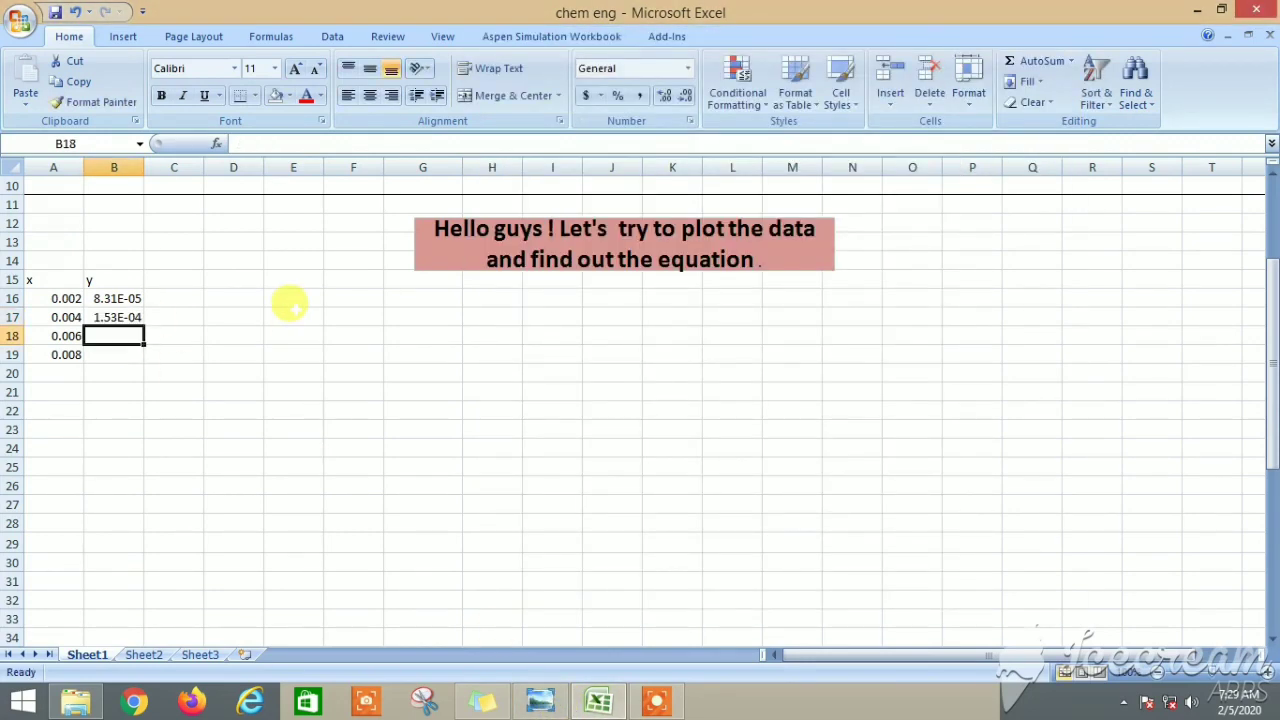
Look up the last two Cad values in the problem image and enter 2.13E-04 in B18 and 2.64e-4 in B19
{"action": "left_click", "coordinate": [541, 703]}
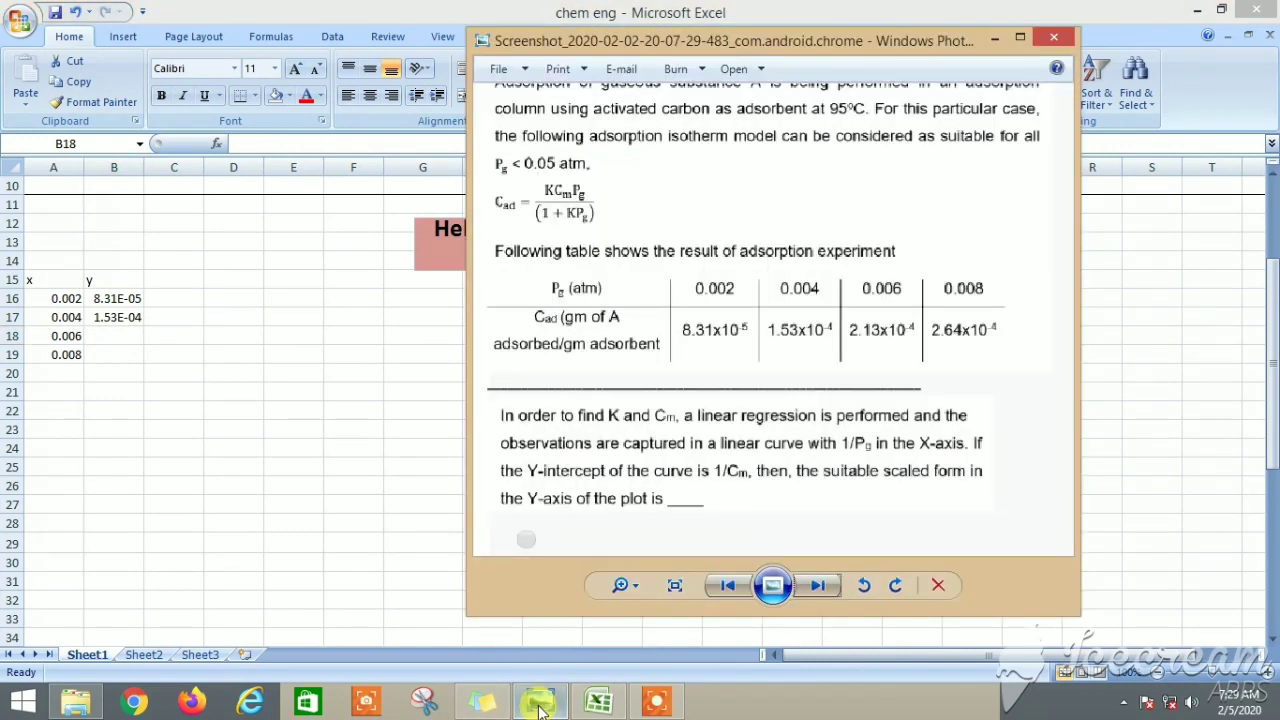
{"action": "left_click", "coordinate": [543, 705]}
{"action": "type", "text": "2"}
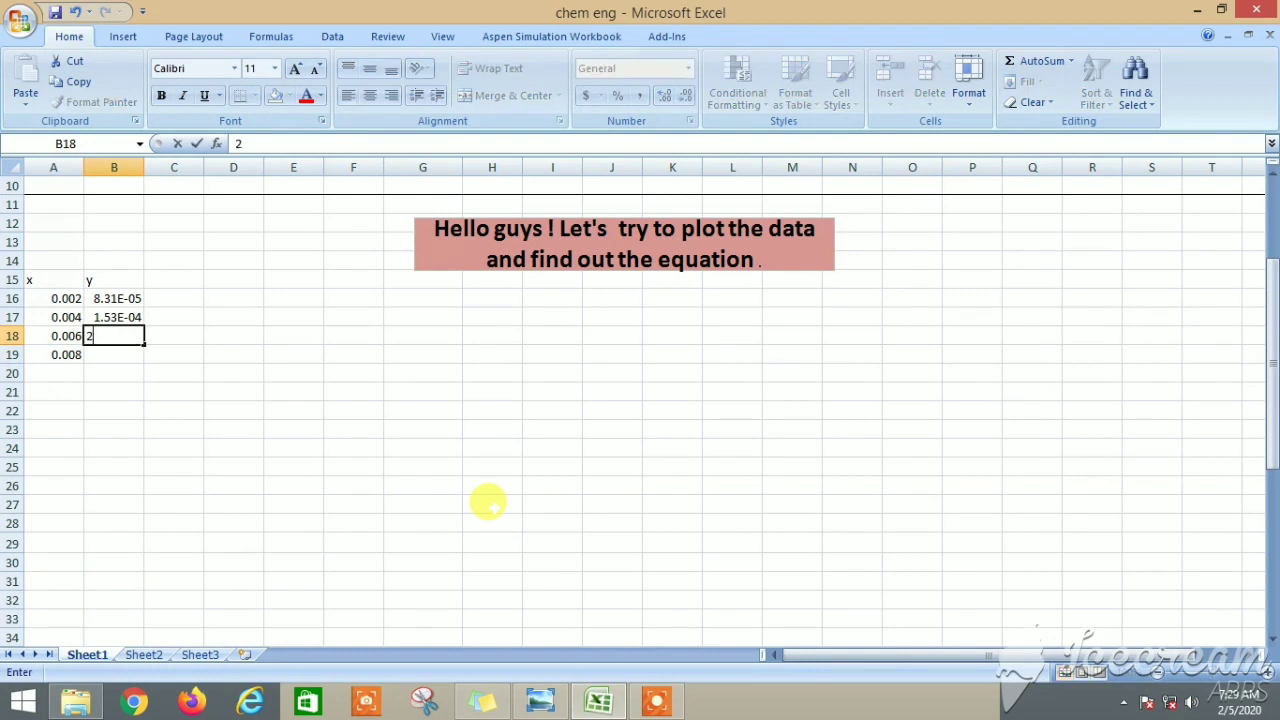
{"action": "type", "text": ".13E-04"}
{"action": "key", "text": "Return"}
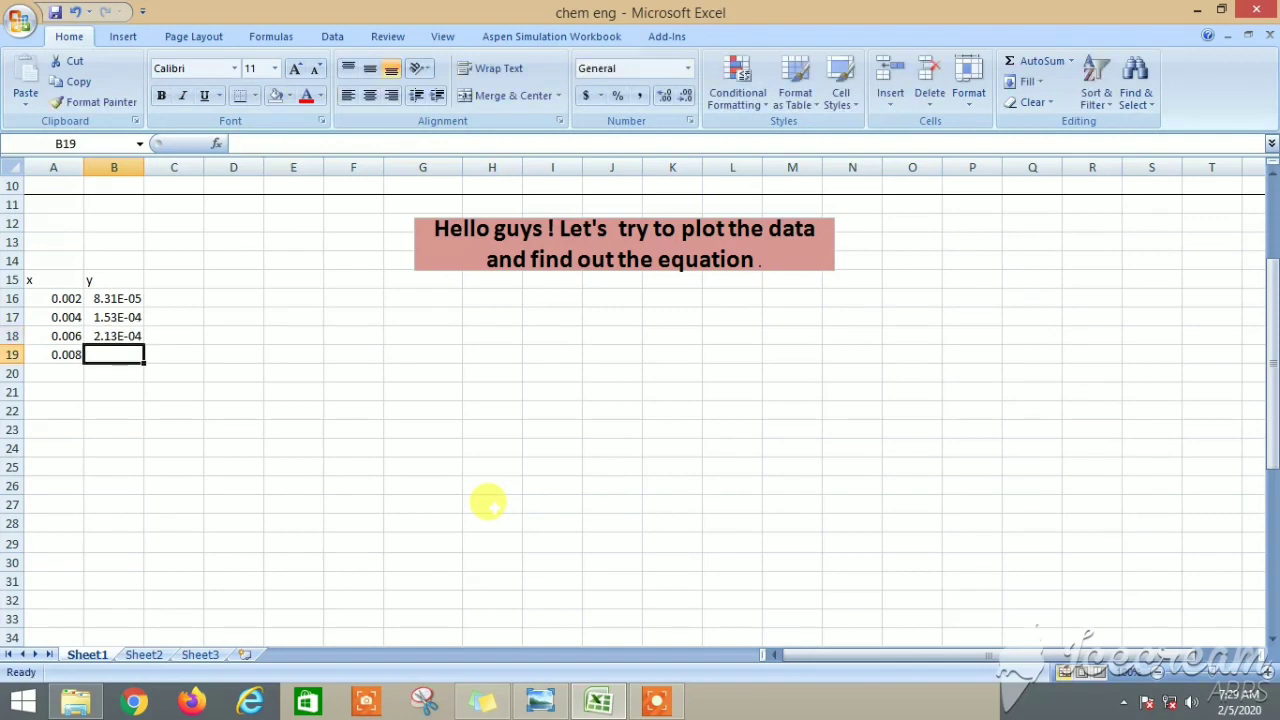
{"action": "type", "text": "2.6"}
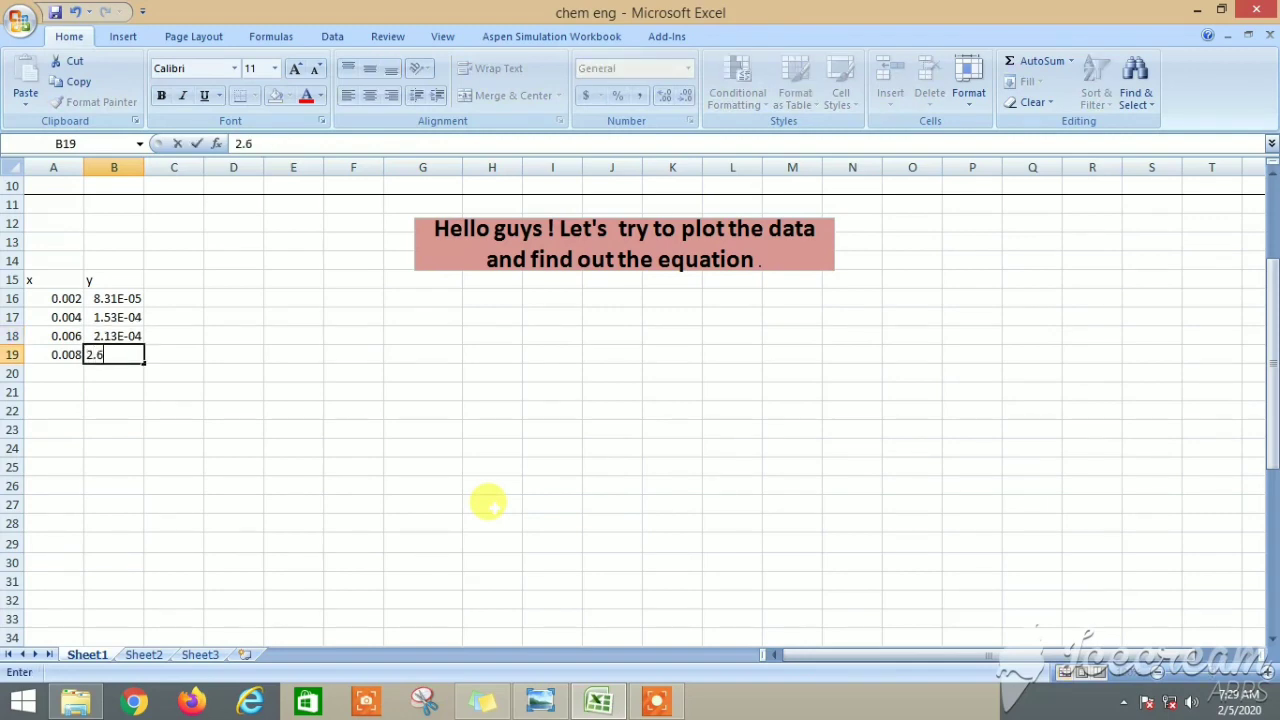
{"action": "type", "text": "4e-4"}
{"action": "key", "text": "Return"}
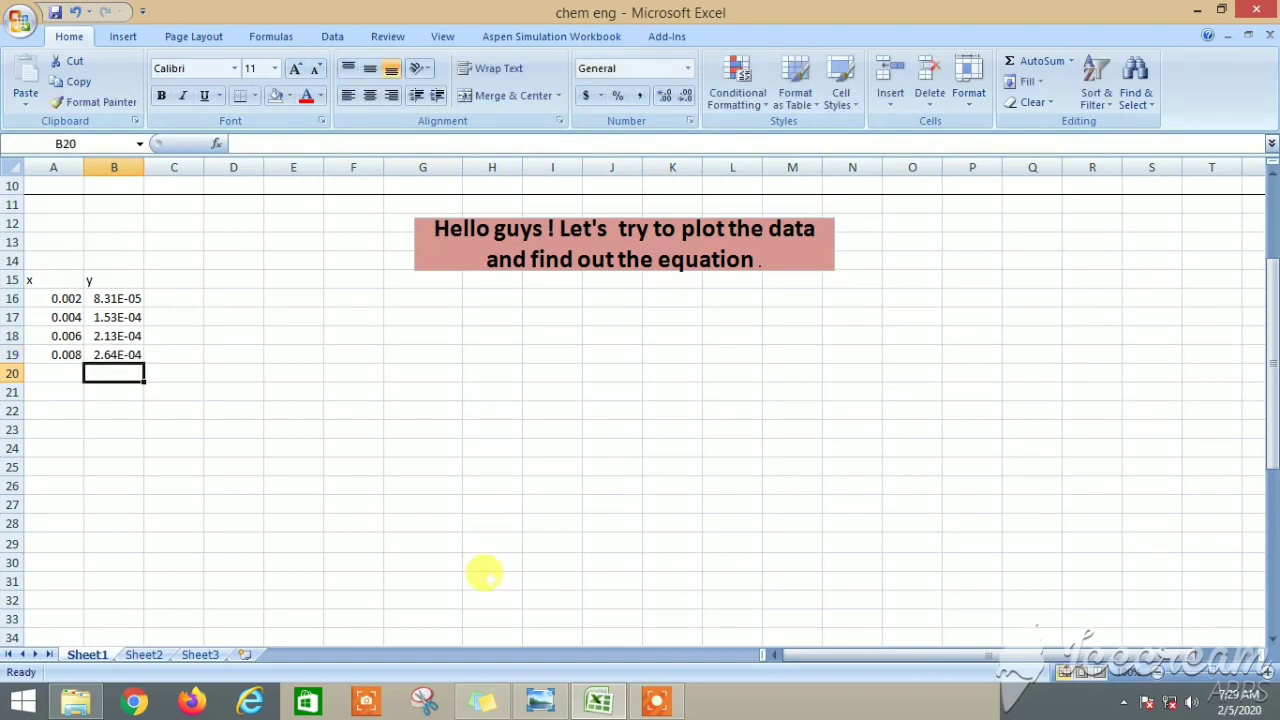
Review the required plot axes in the problem image and add the headings 1/x in D15 and 1/y in E15
{"action": "left_click", "coordinate": [540, 700]}
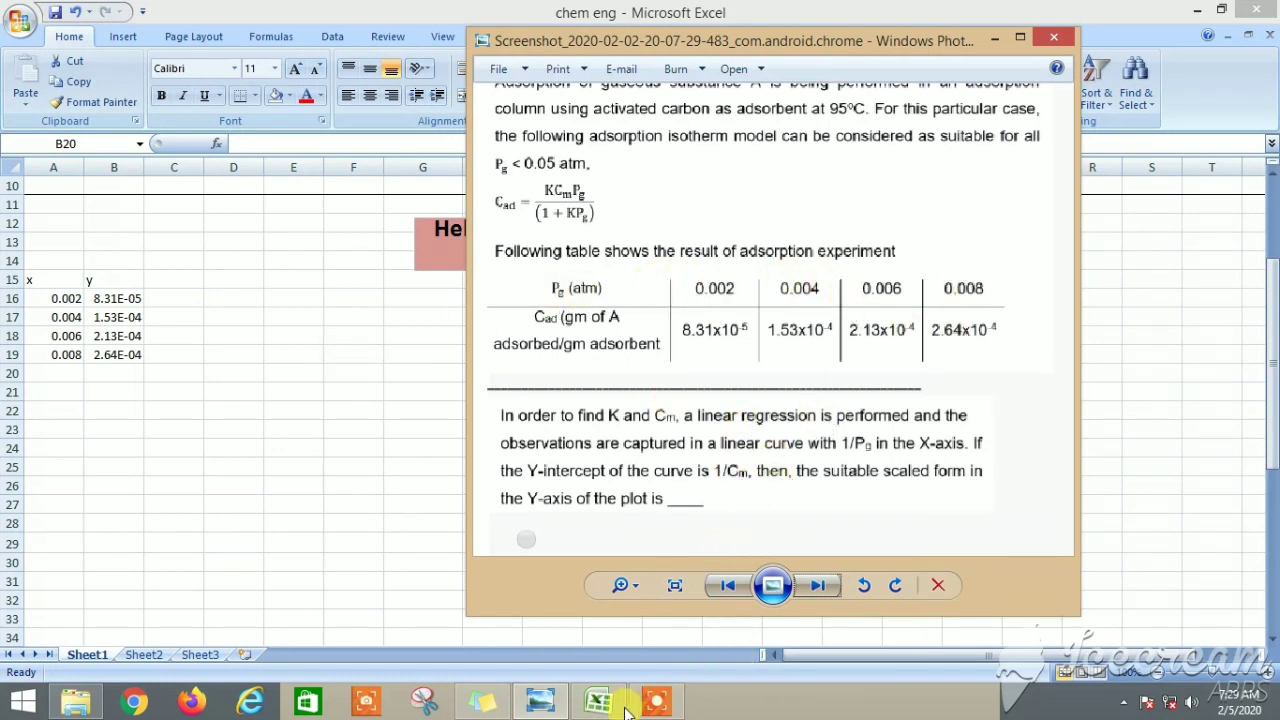
{"action": "left_click", "coordinate": [540, 700]}
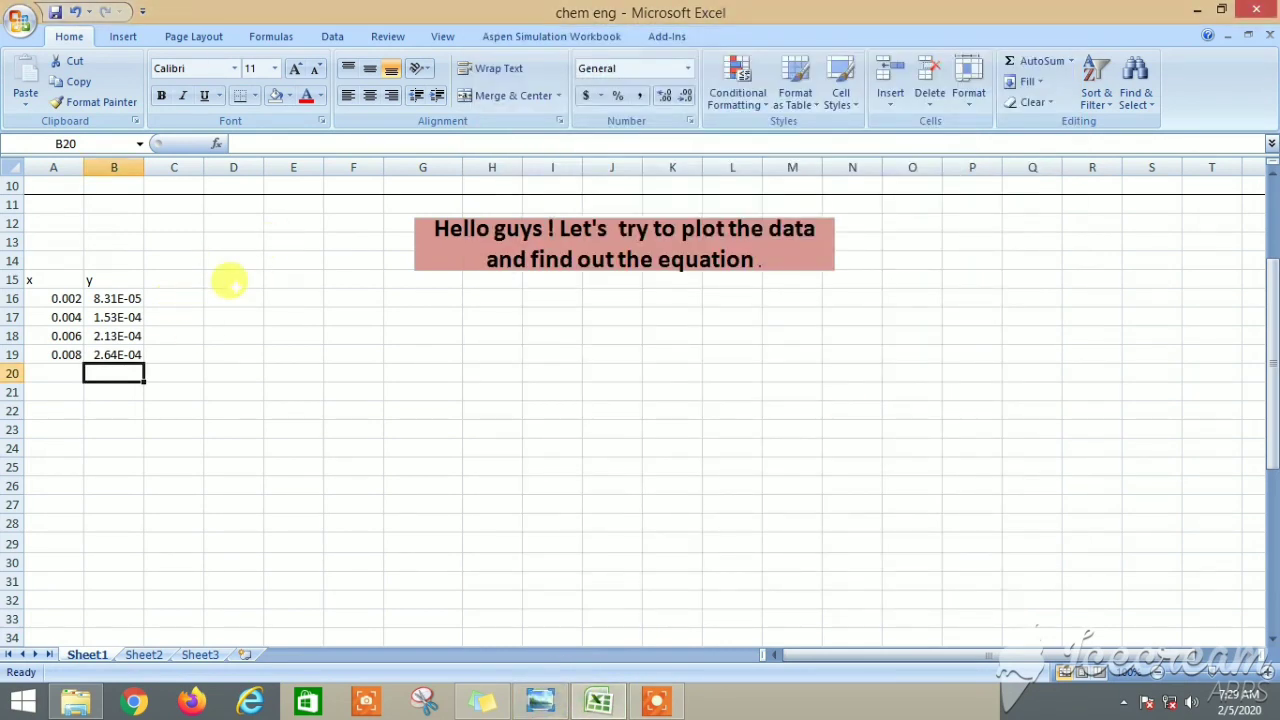
{"action": "left_click", "coordinate": [229, 277]}
{"action": "type", "text": "1/x"}
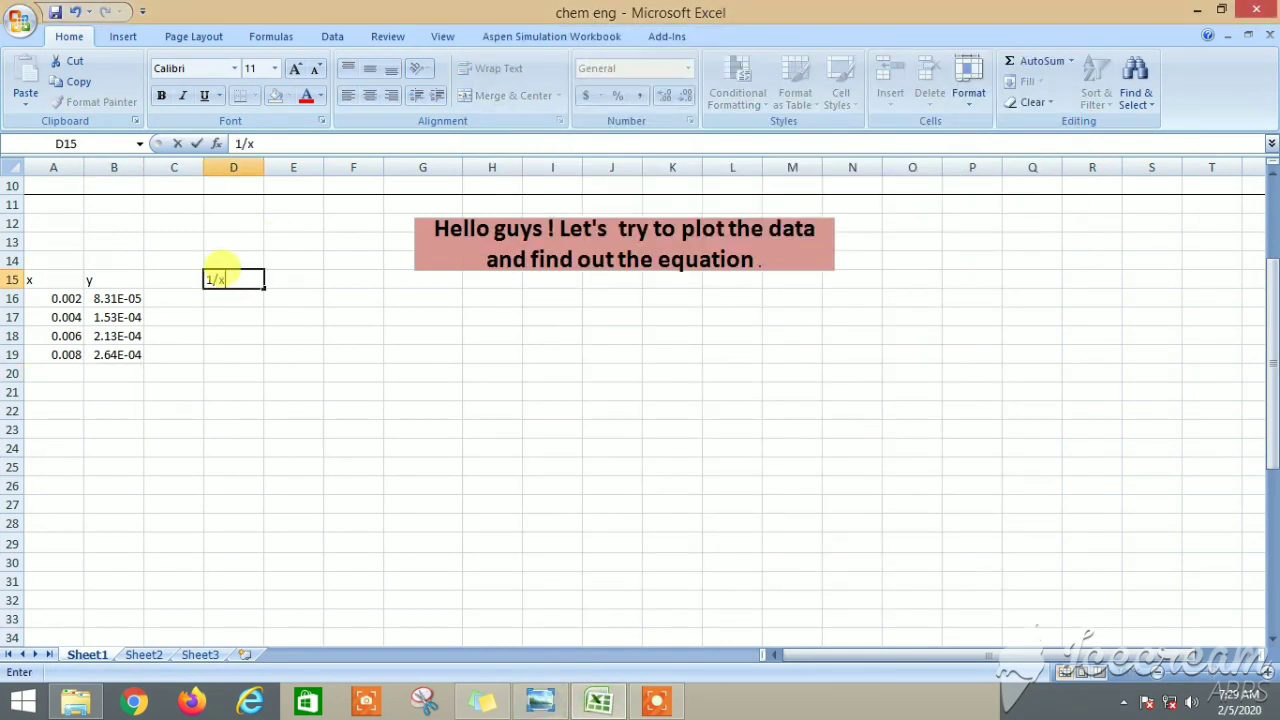
{"action": "key", "text": "Tab"}
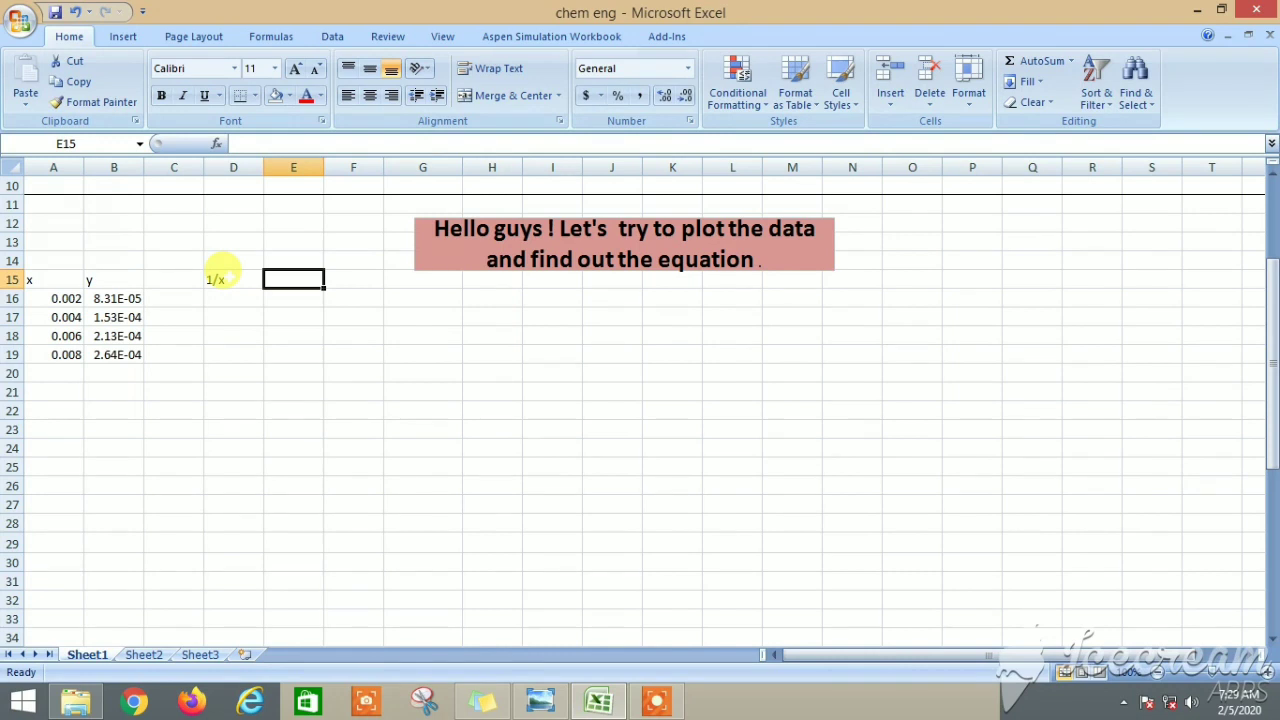
{"action": "type", "text": "1/y"}
{"action": "left_click", "coordinate": [912, 429]}
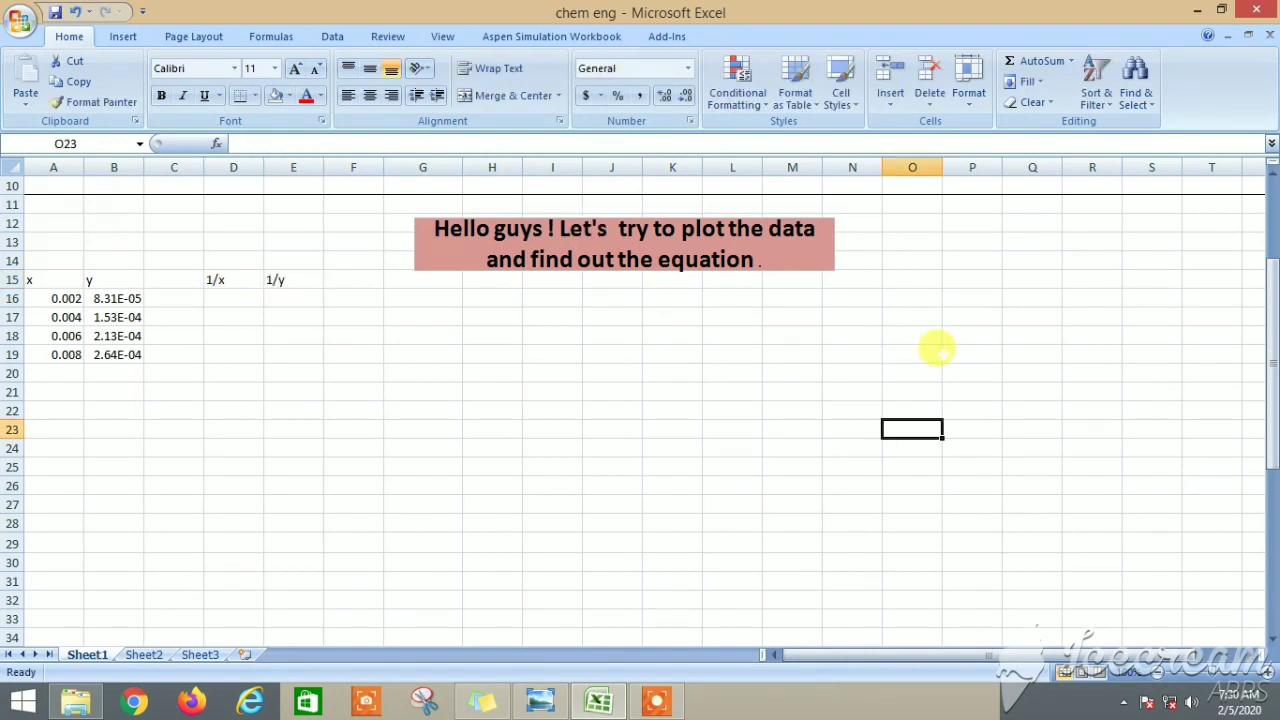
Enter the formula =A16^(-1) in D16 under the 1/x heading and fill it down to D19
{"action": "left_click", "coordinate": [243, 298]}
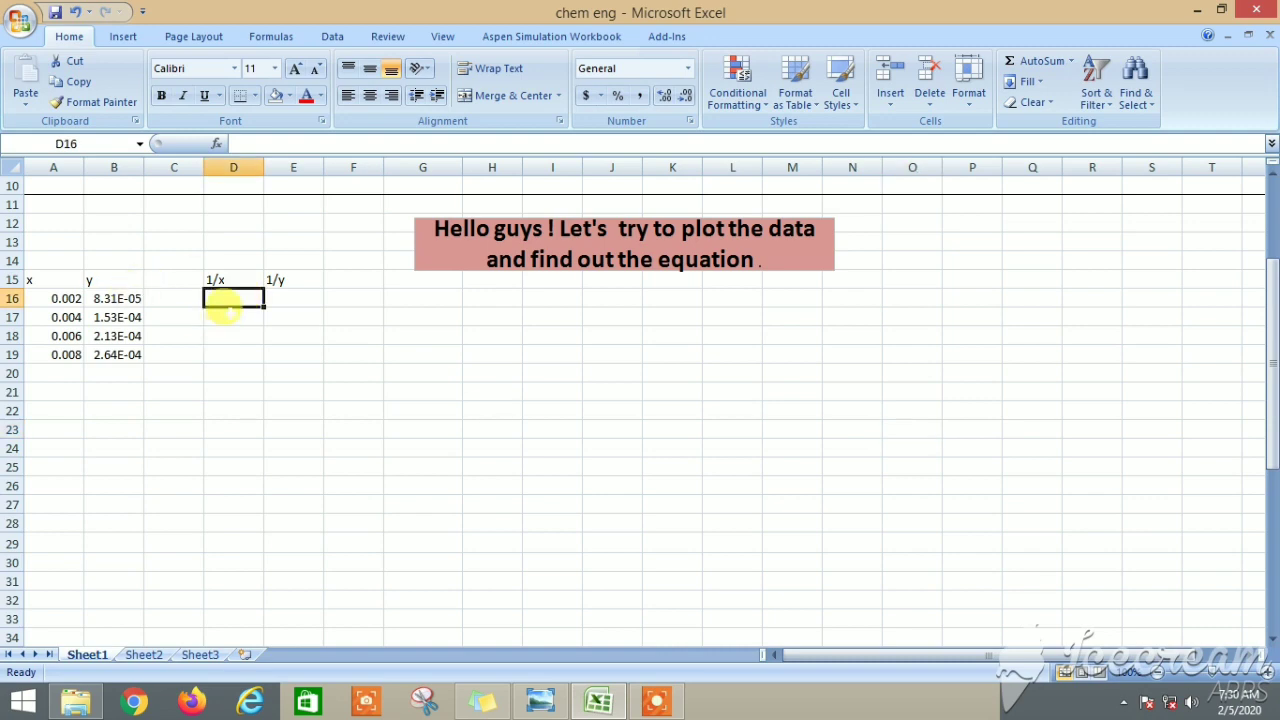
{"action": "type", "text": "="}
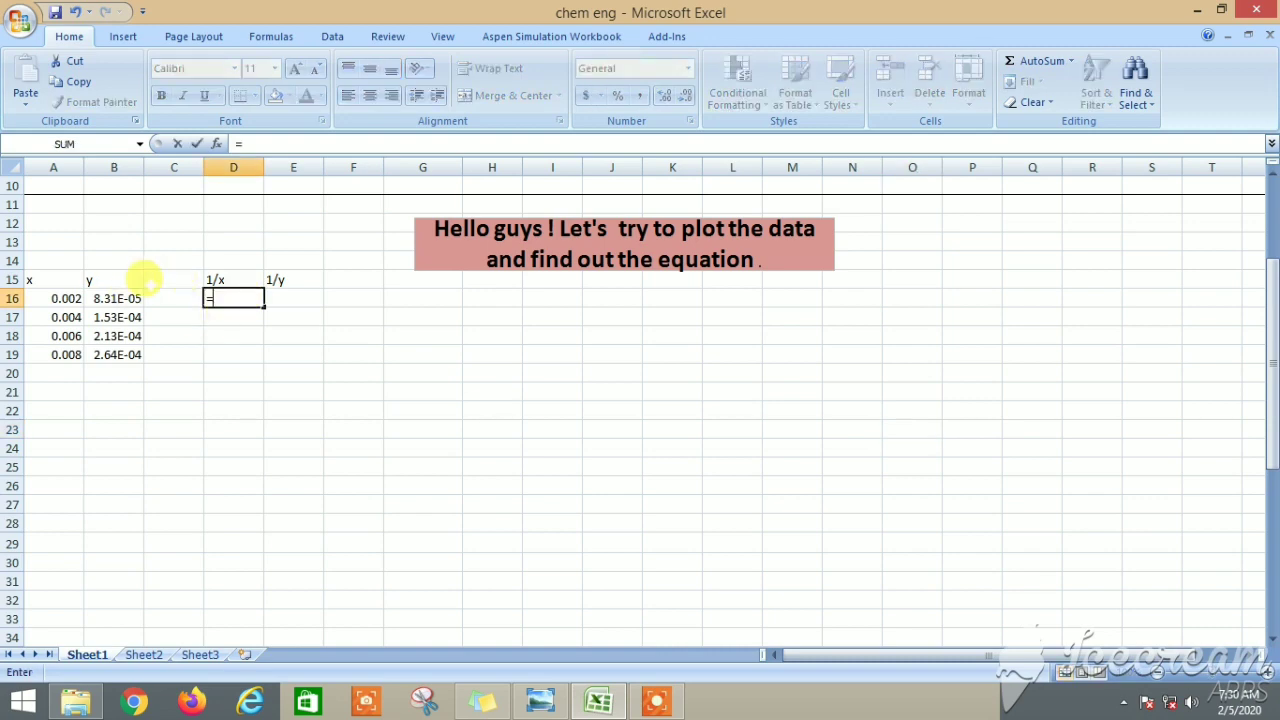
{"action": "left_click", "coordinate": [62, 298]}
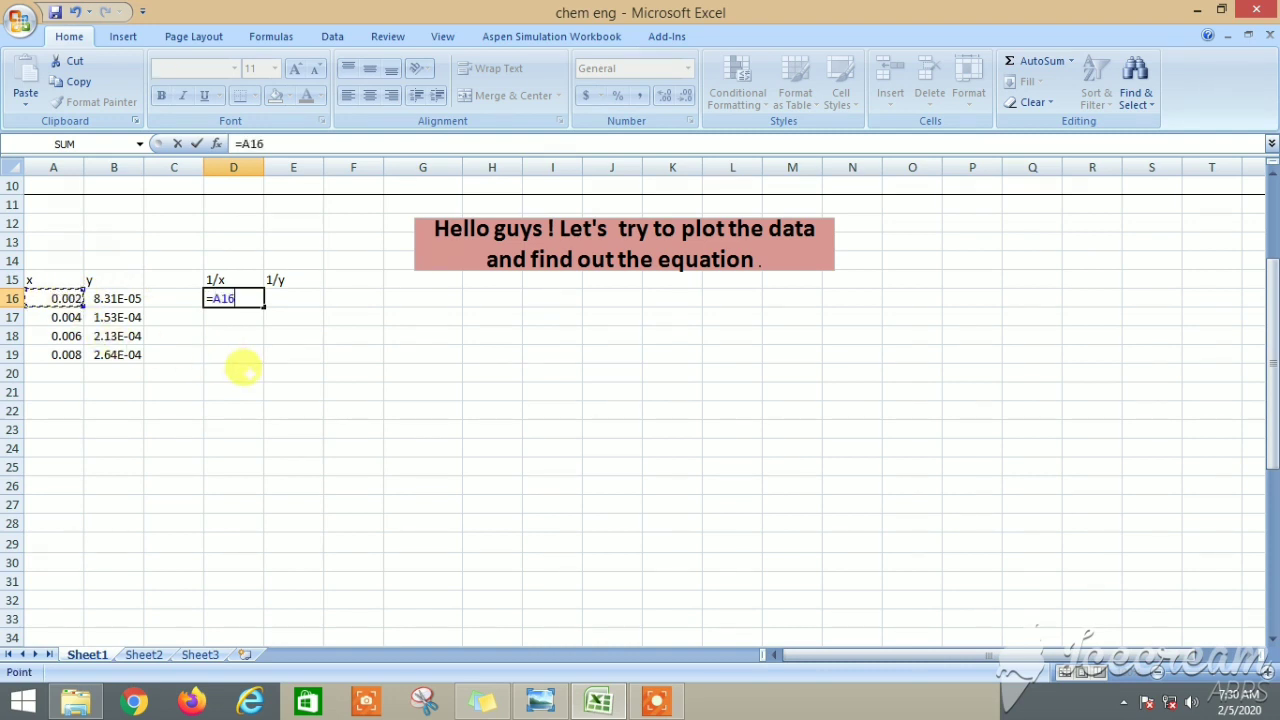
{"action": "type", "text": "^(-1"}
{"action": "key", "text": "Return"}
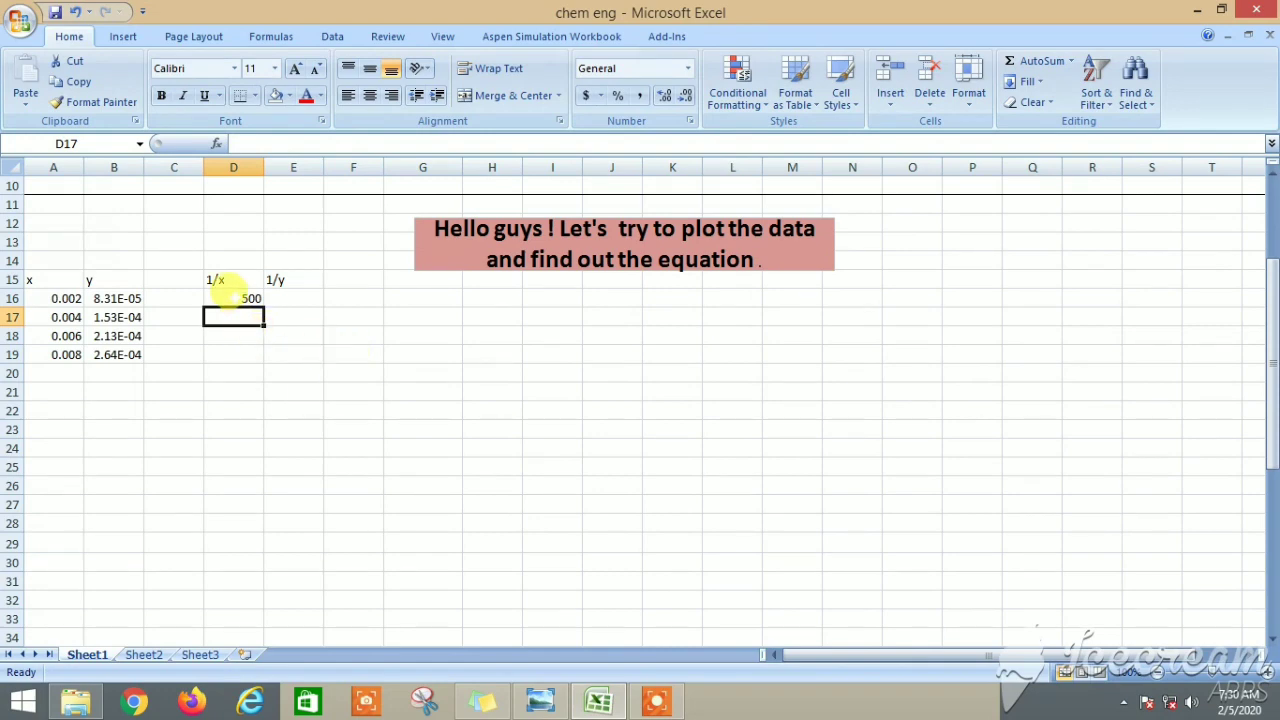
{"action": "left_click", "coordinate": [232, 297]}
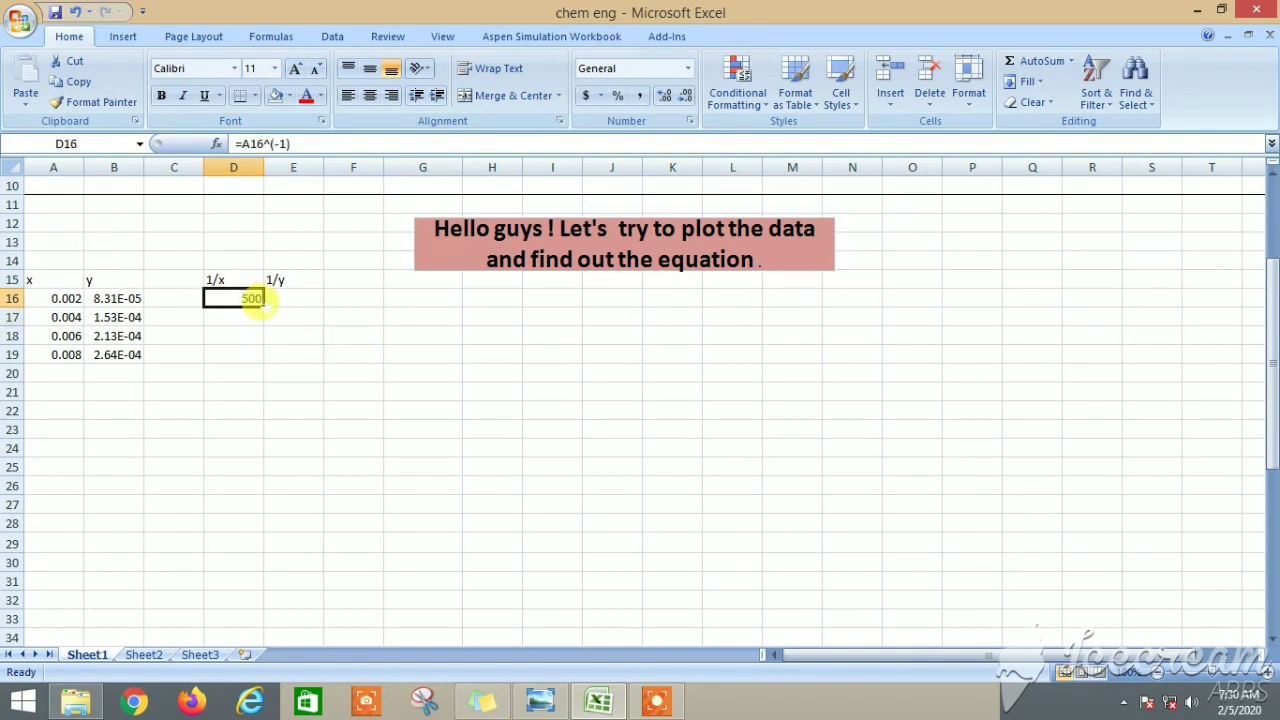
{"action": "left_click_drag", "start_coordinate": [262, 305], "coordinate": [268, 348]}
{"action": "left_click", "coordinate": [300, 336]}
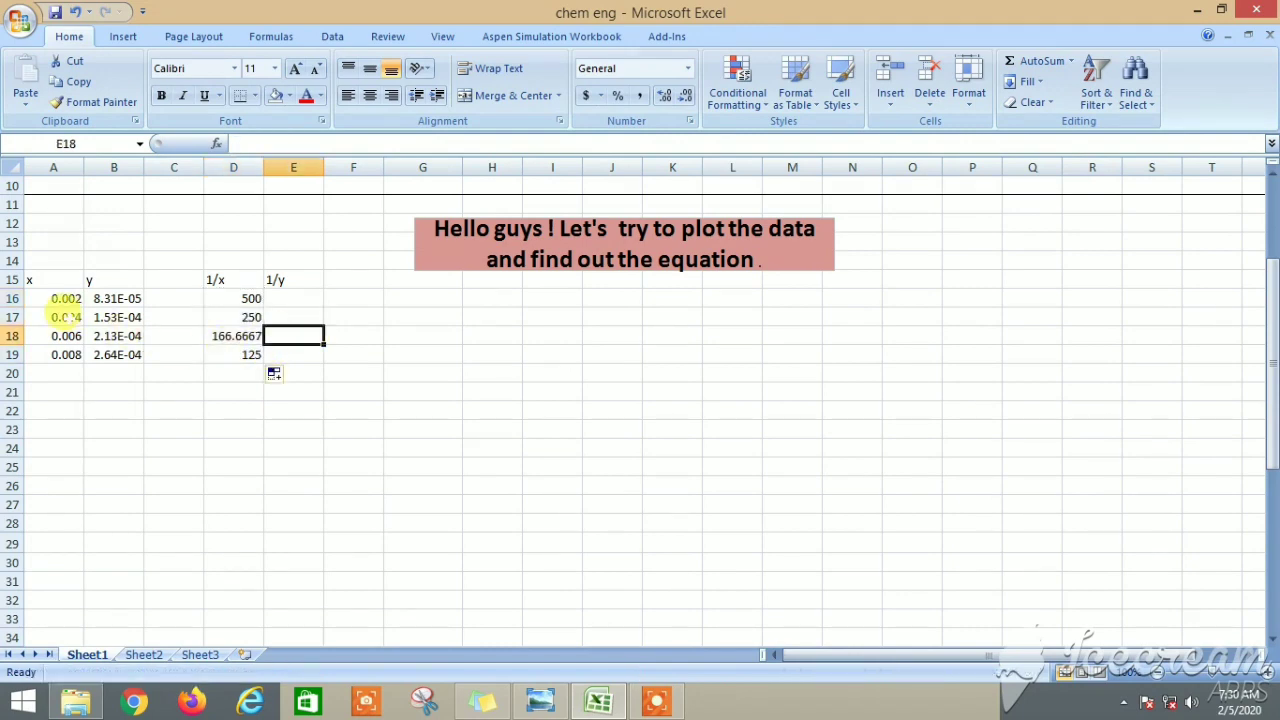
Check the filled 1/x formulas in D17 to D19 against their x values in column A
{"action": "left_click", "coordinate": [65, 317]}
{"action": "left_click", "coordinate": [228, 317]}
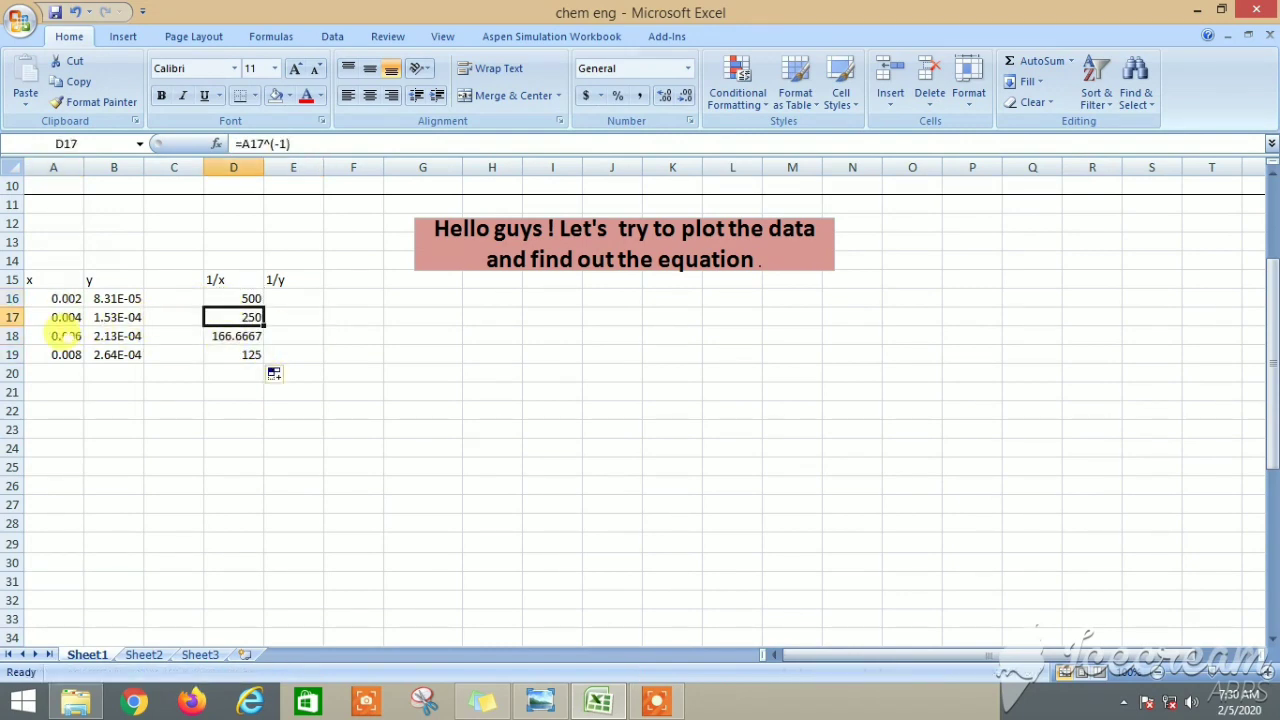
{"action": "left_click", "coordinate": [63, 336]}
{"action": "left_click", "coordinate": [215, 336]}
{"action": "left_click", "coordinate": [68, 355]}
{"action": "left_click", "coordinate": [236, 352]}
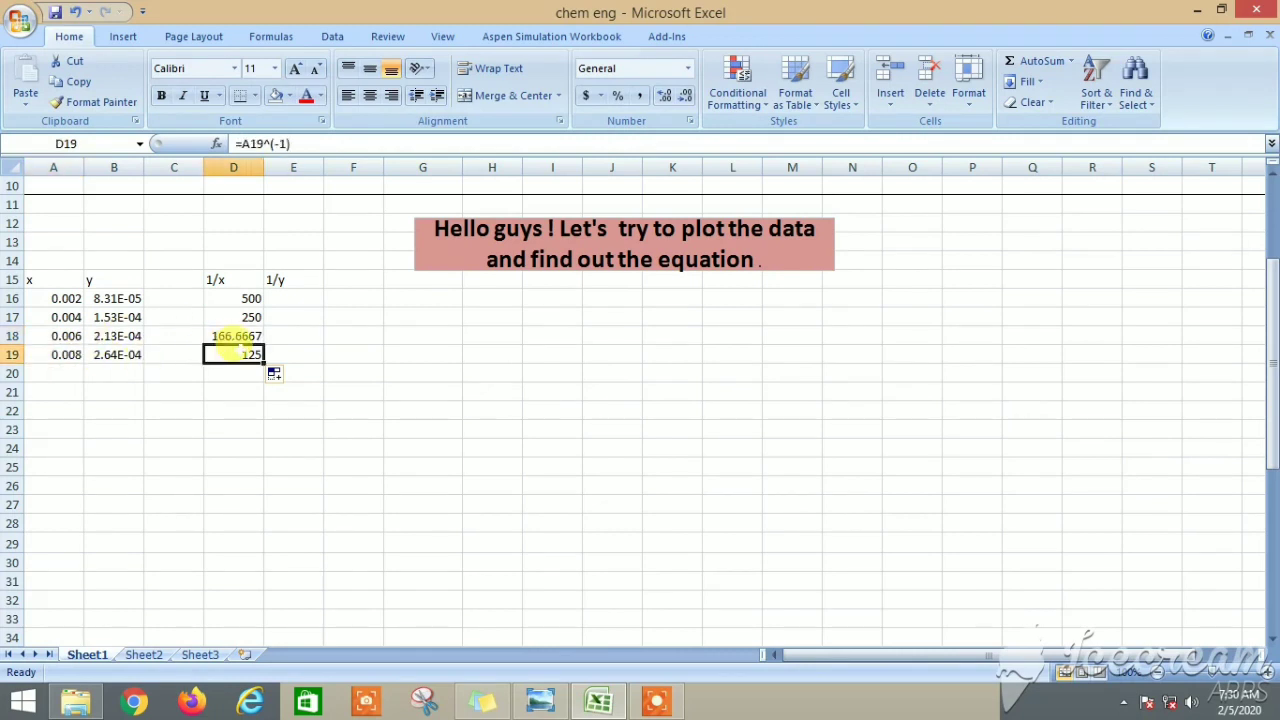
Enter the formula =B16^(-1) in E16 under the 1/y heading and fill it down to E19
{"action": "left_click", "coordinate": [289, 291]}
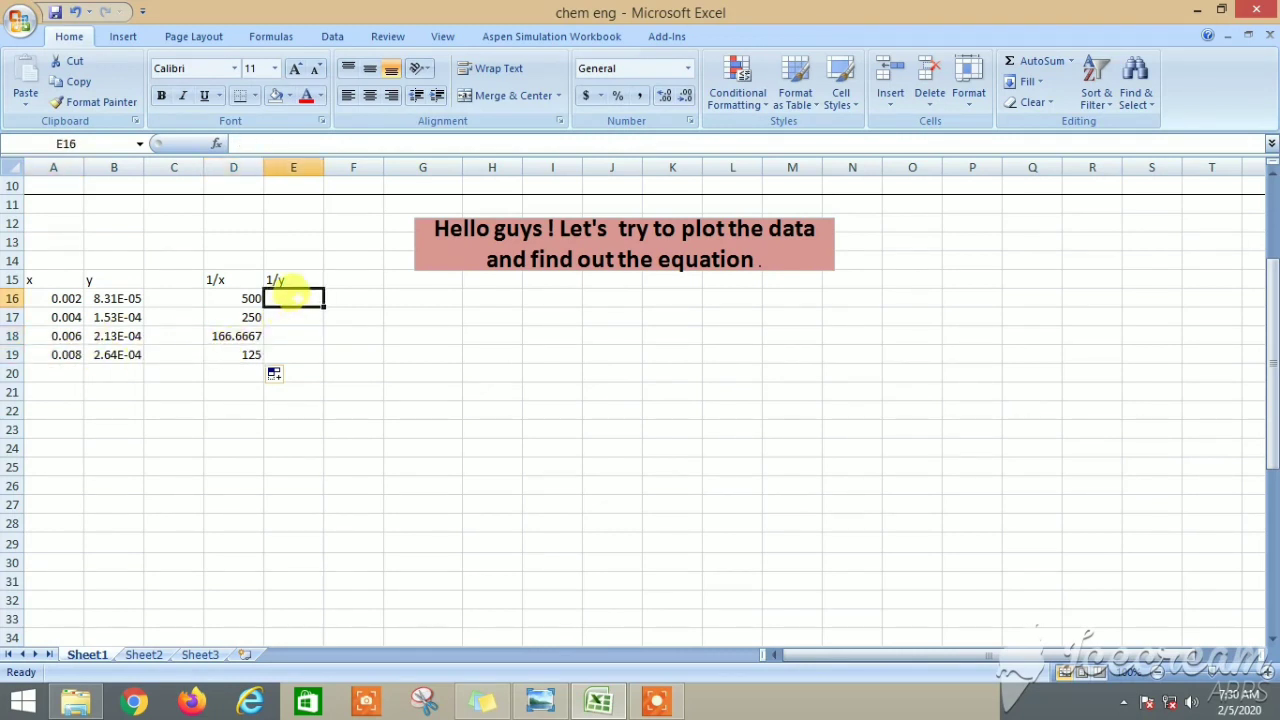
{"action": "type", "text": "="}
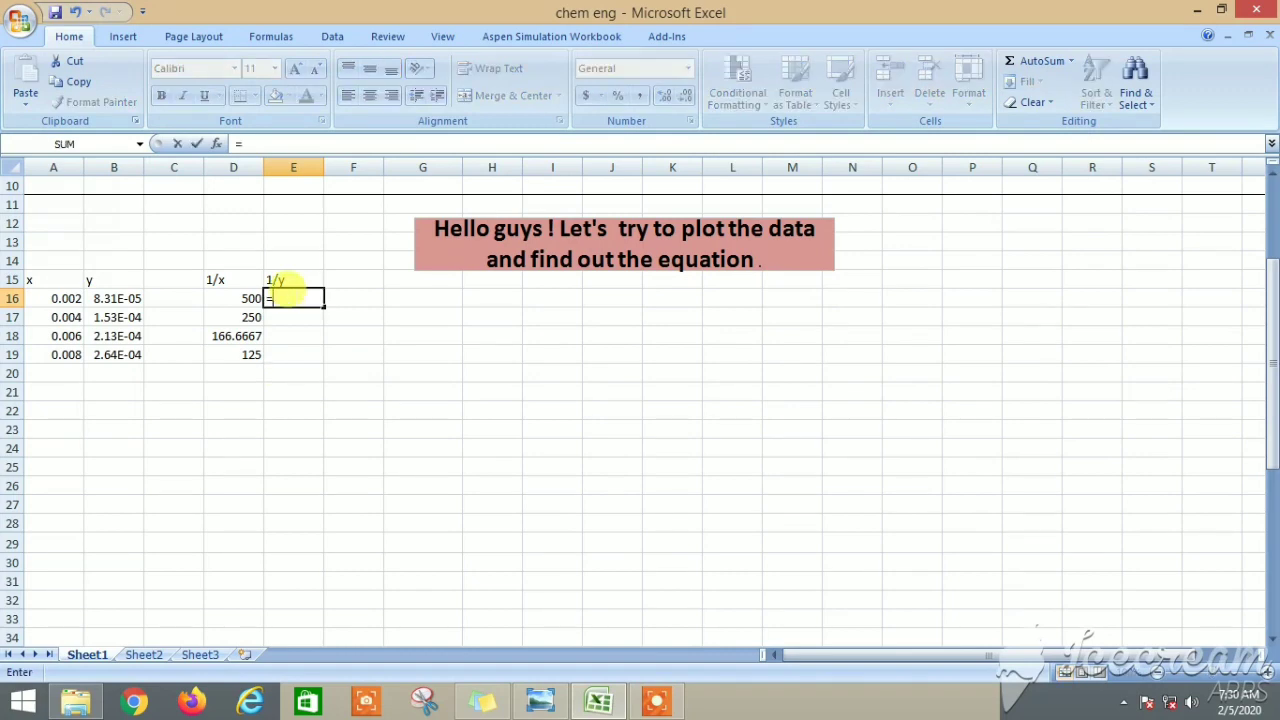
{"action": "left_click", "coordinate": [116, 296]}
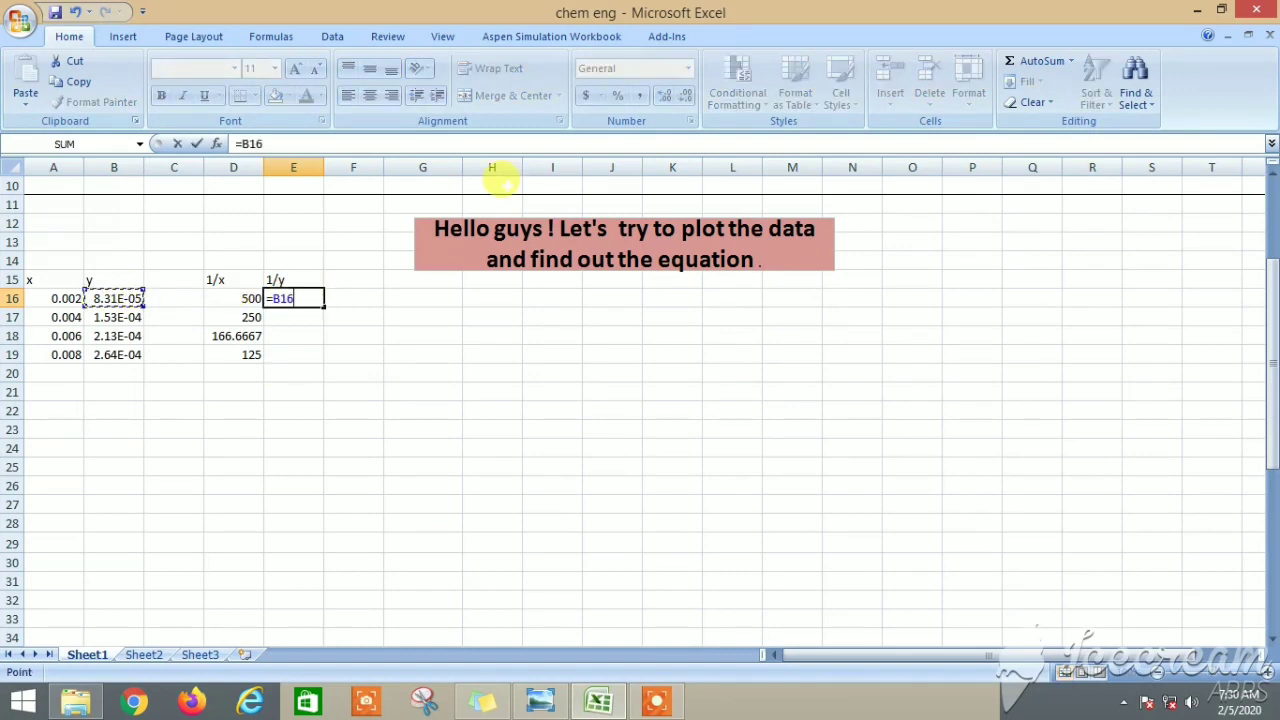
{"action": "type", "text": "^(-1"}
{"action": "key", "text": "Return"}
{"action": "left_click", "coordinate": [291, 287]}
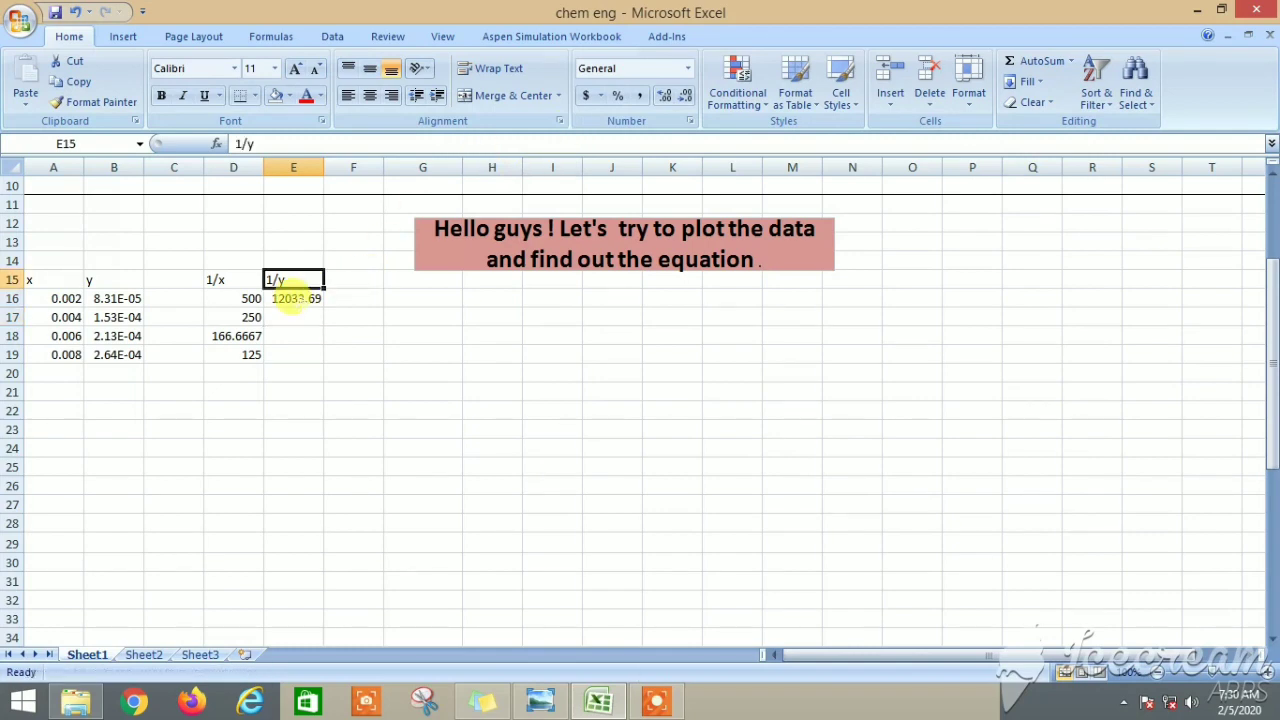
{"action": "left_click", "coordinate": [305, 298]}
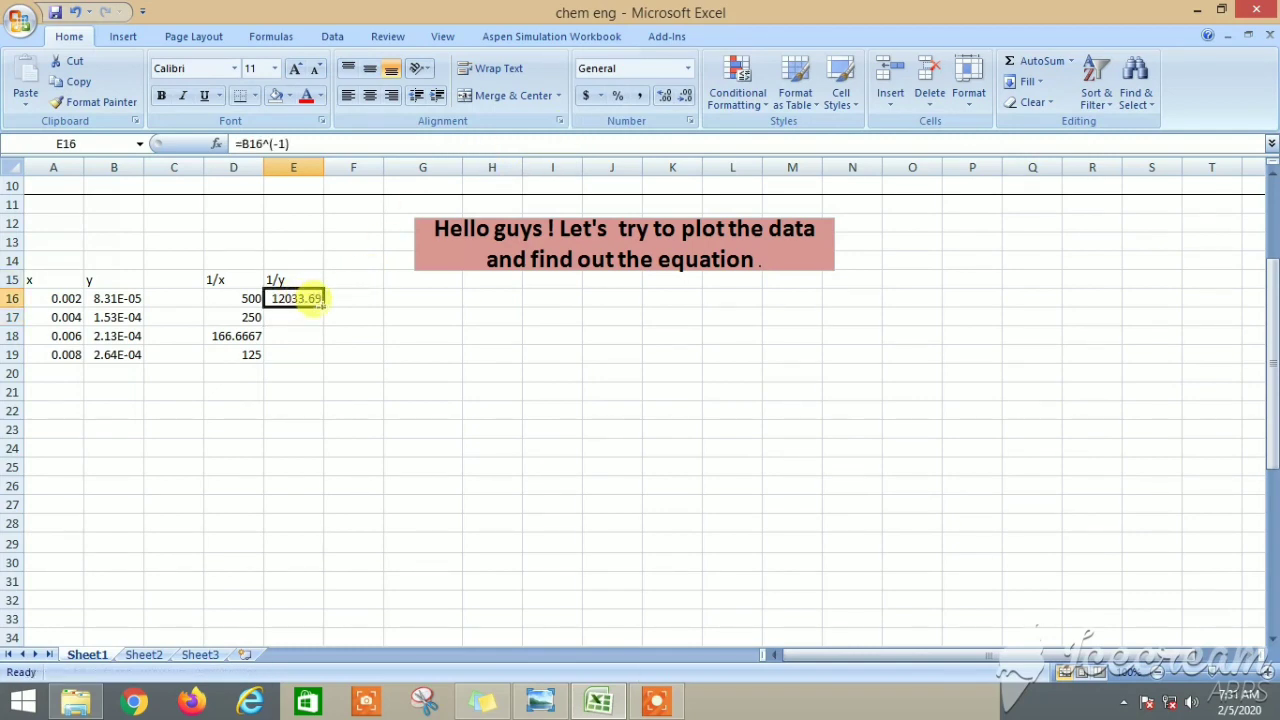
{"action": "left_click_drag", "start_coordinate": [321, 305], "coordinate": [322, 360]}
{"action": "left_click", "coordinate": [388, 353]}
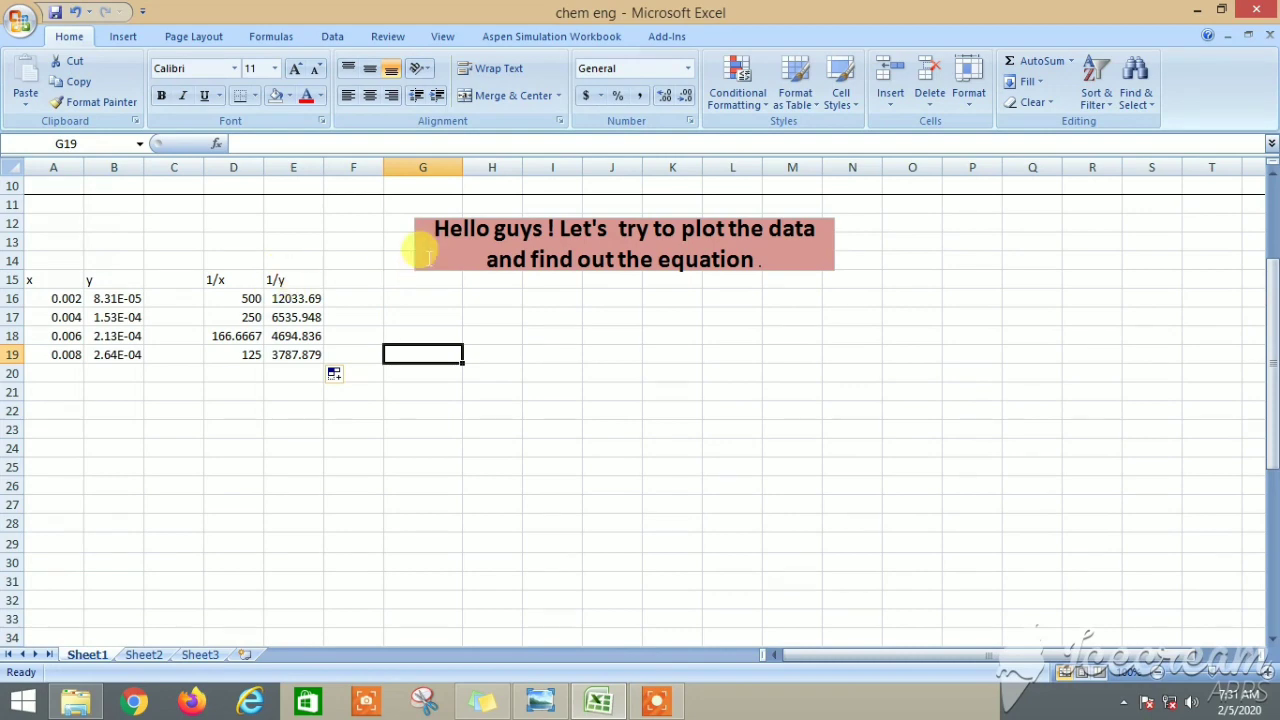
Insert a blank scatter chart with smooth lines and markers and place it just below the title banner, beside the data
{"action": "left_click", "coordinate": [281, 277]}
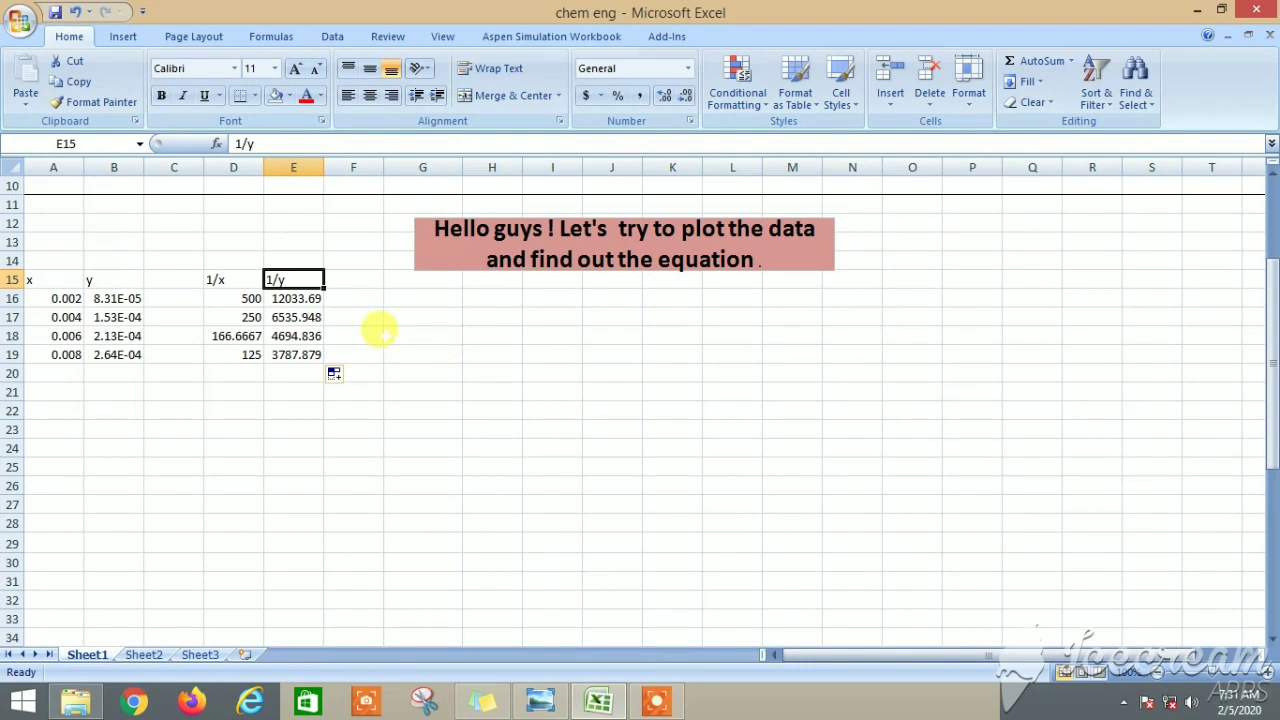
{"action": "left_click", "coordinate": [452, 338]}
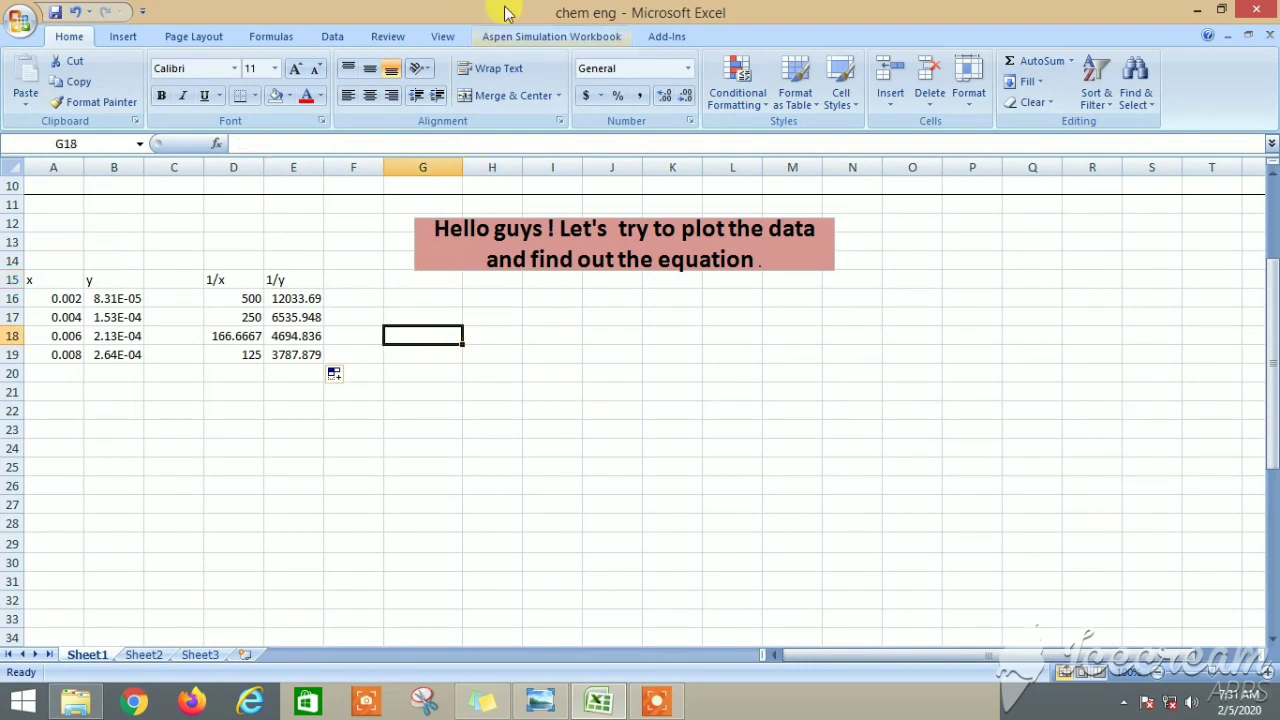
{"action": "left_click", "coordinate": [118, 40]}
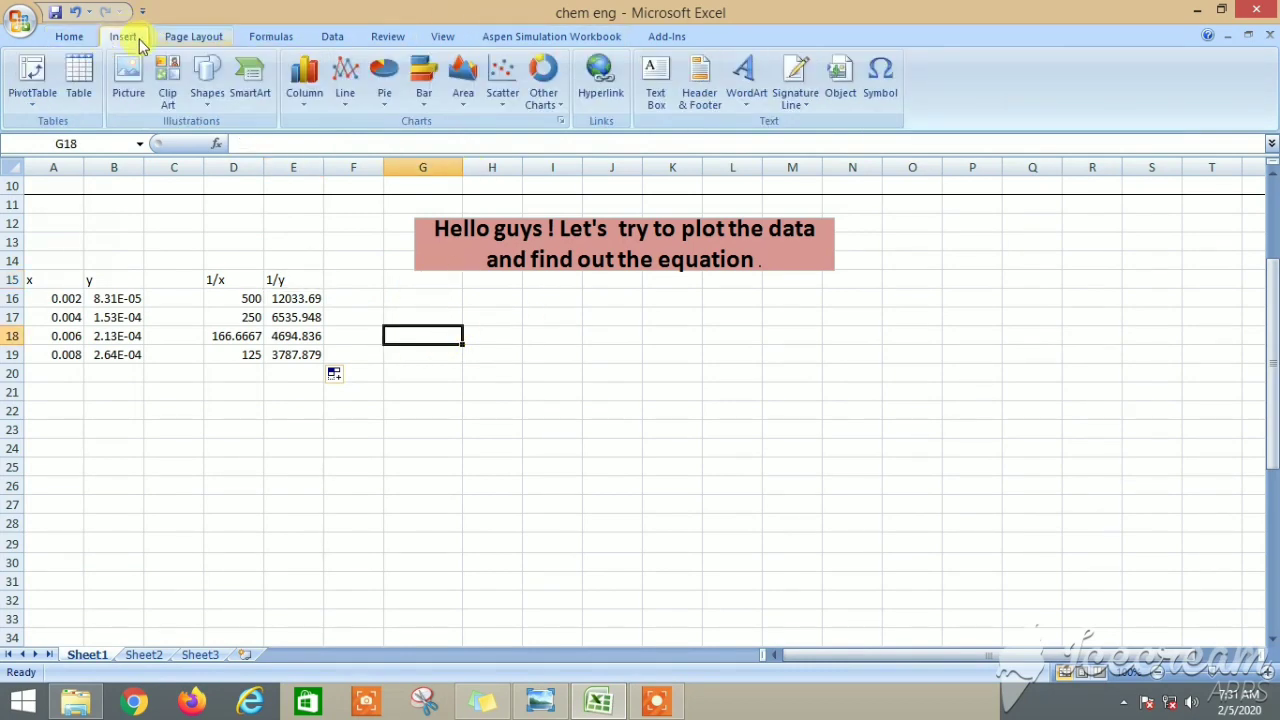
{"action": "left_click", "coordinate": [501, 88]}
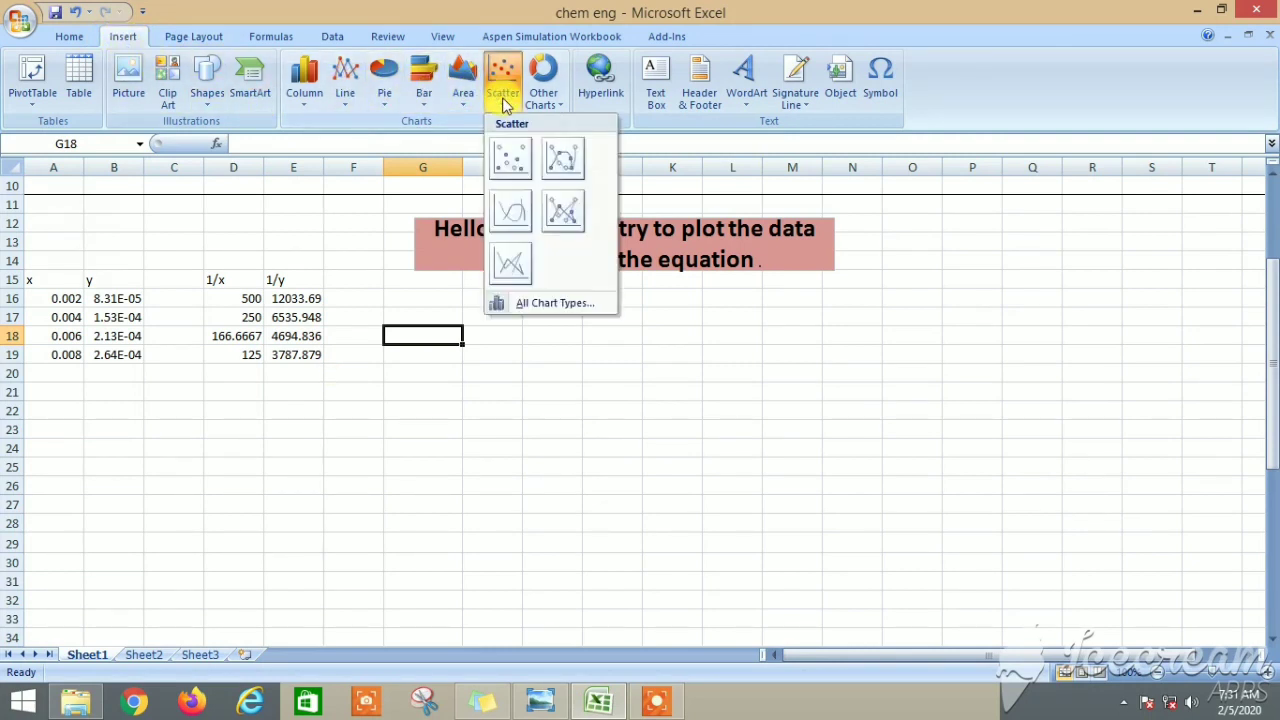
{"action": "left_click", "coordinate": [561, 160]}
{"action": "left_click_drag", "start_coordinate": [631, 280], "coordinate": [738, 288]}
{"action": "left_click_drag", "start_coordinate": [741, 289], "coordinate": [680, 271]}
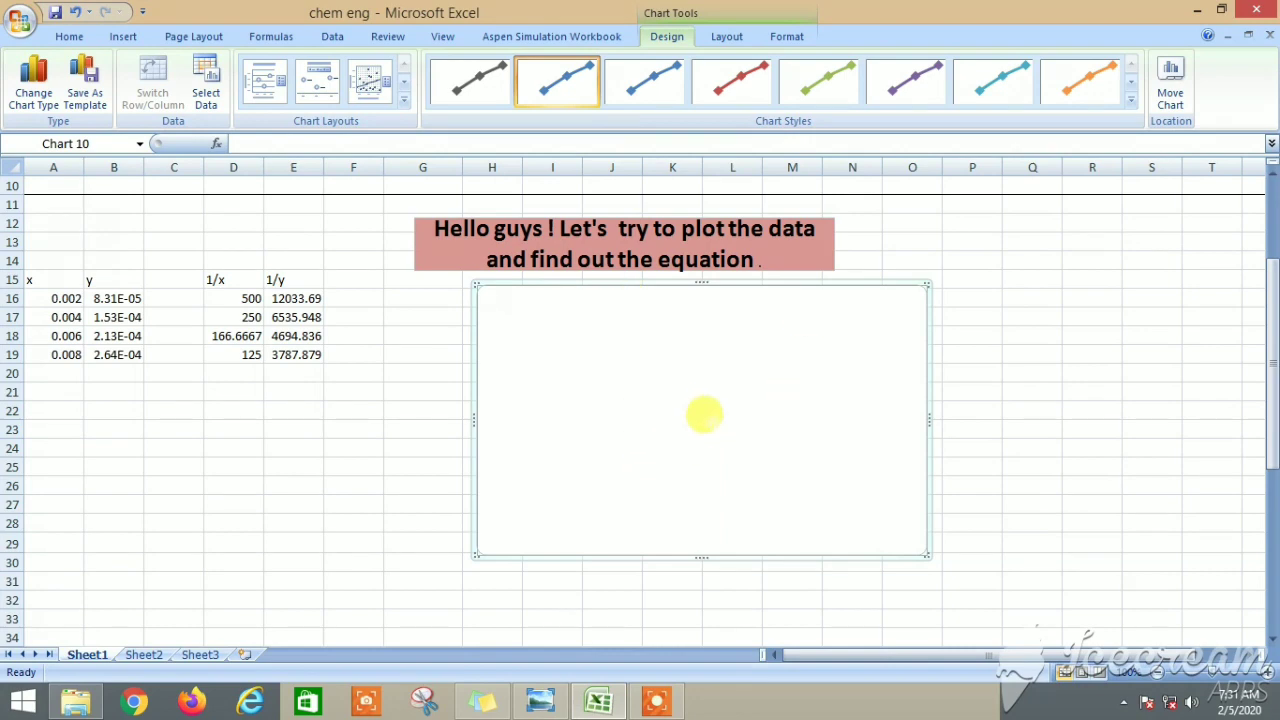
Add a chart series named adsorption with X values from D16:D19 and Y values from E16:E19
{"action": "right_click", "coordinate": [697, 408]}
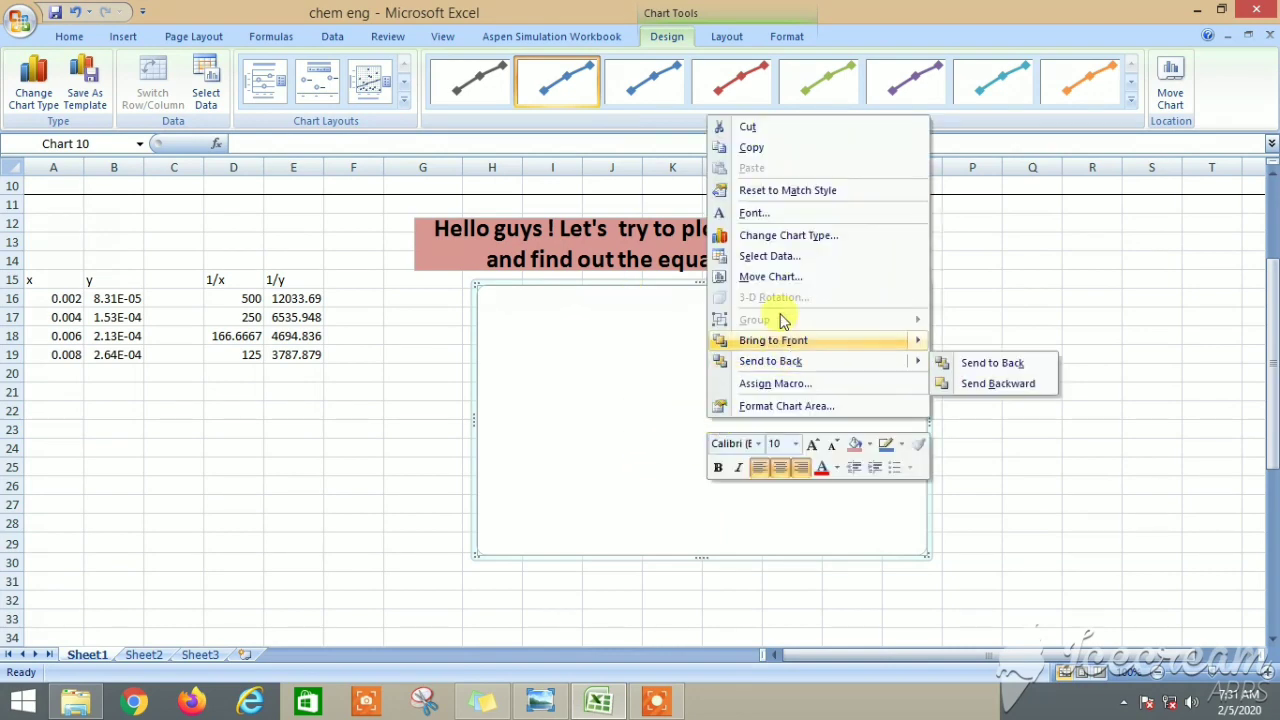
{"action": "left_click", "coordinate": [768, 256]}
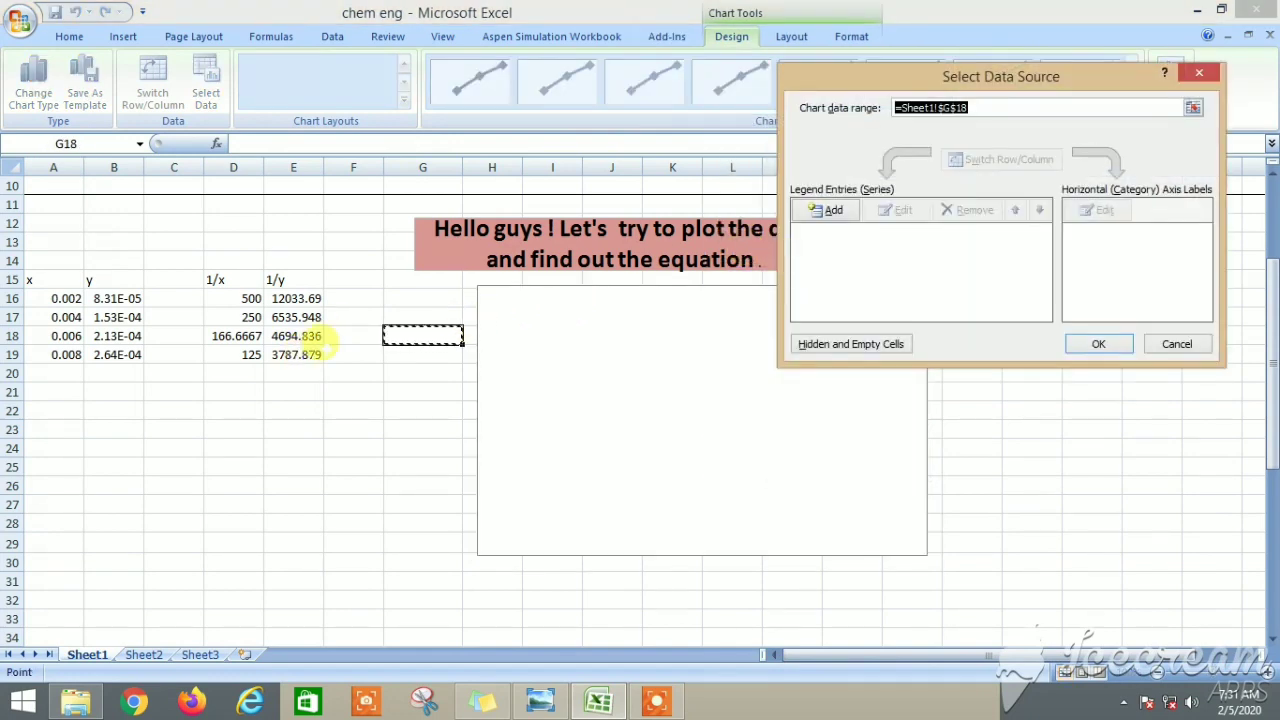
{"action": "left_click", "coordinate": [829, 211]}
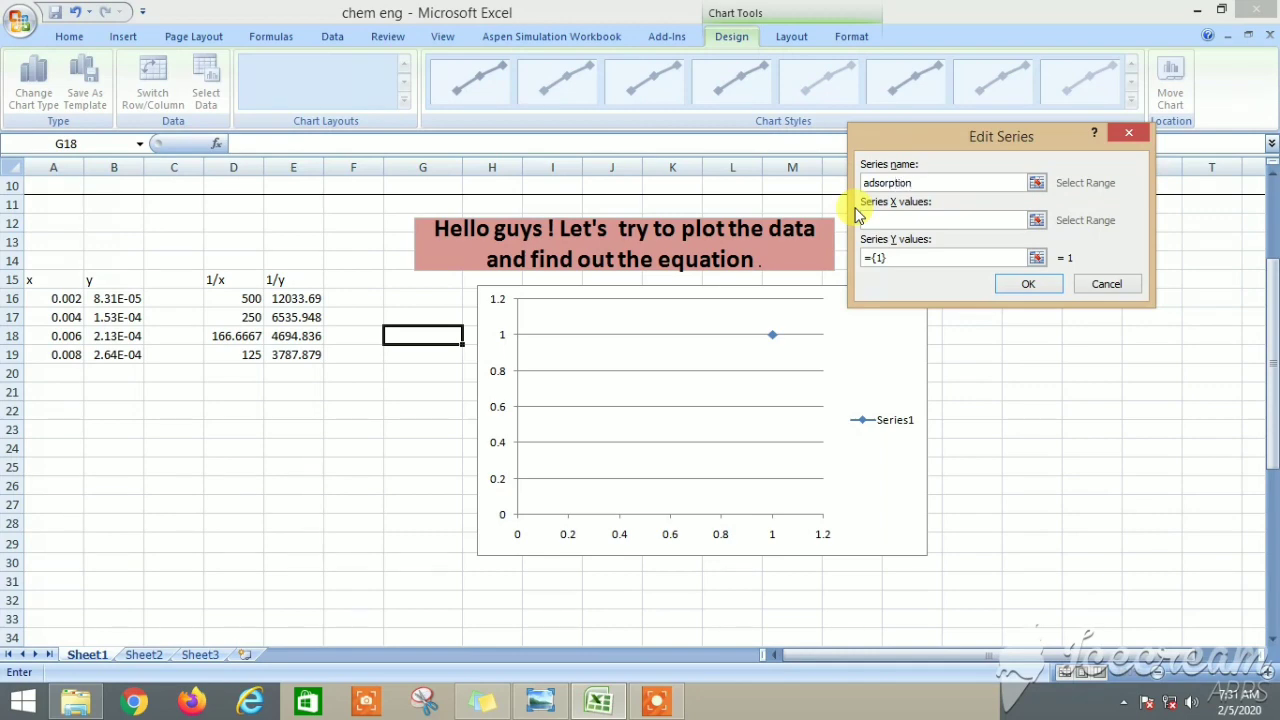
{"action": "left_click", "coordinate": [893, 218]}
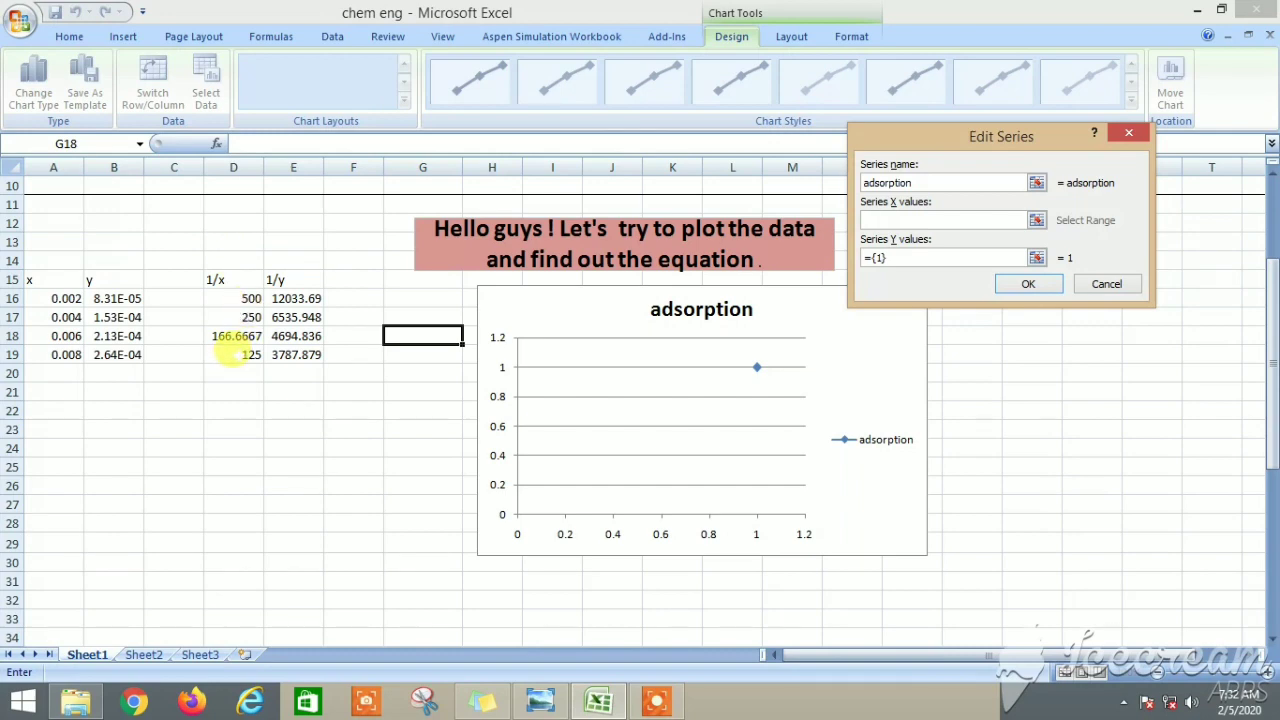
{"action": "left_click_drag", "start_coordinate": [225, 352], "coordinate": [228, 298]}
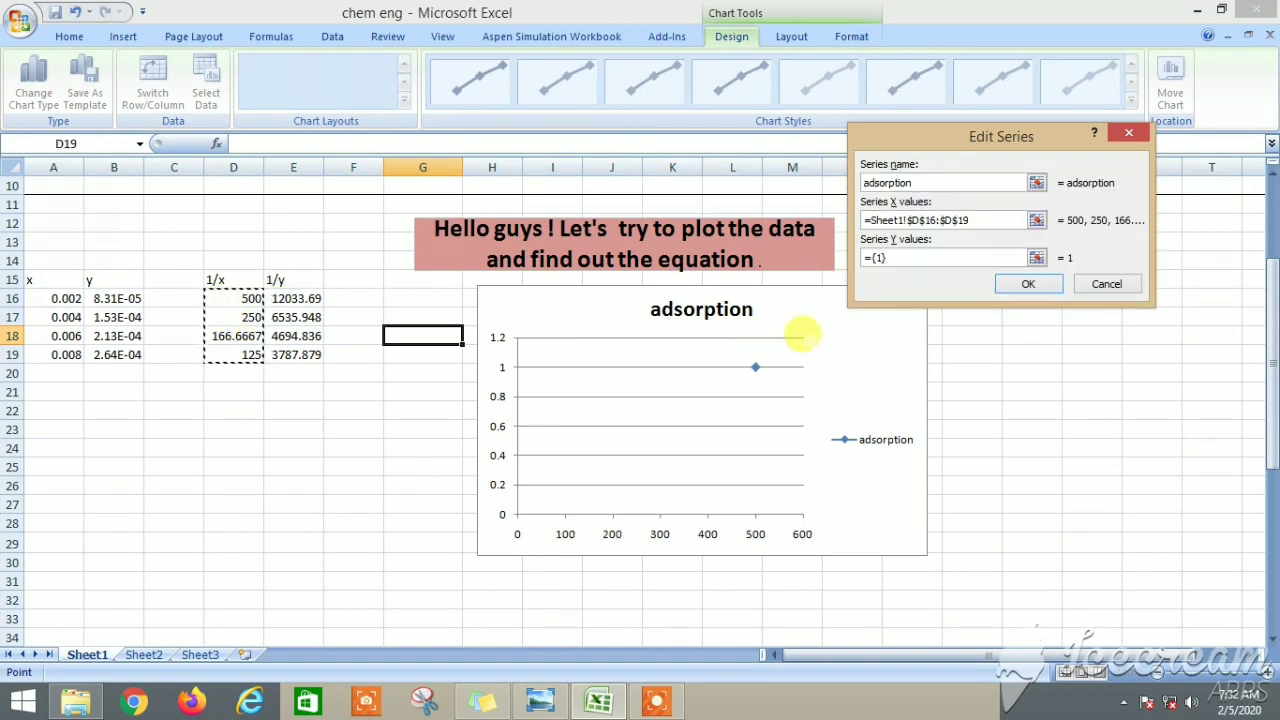
{"action": "left_click", "coordinate": [908, 258]}
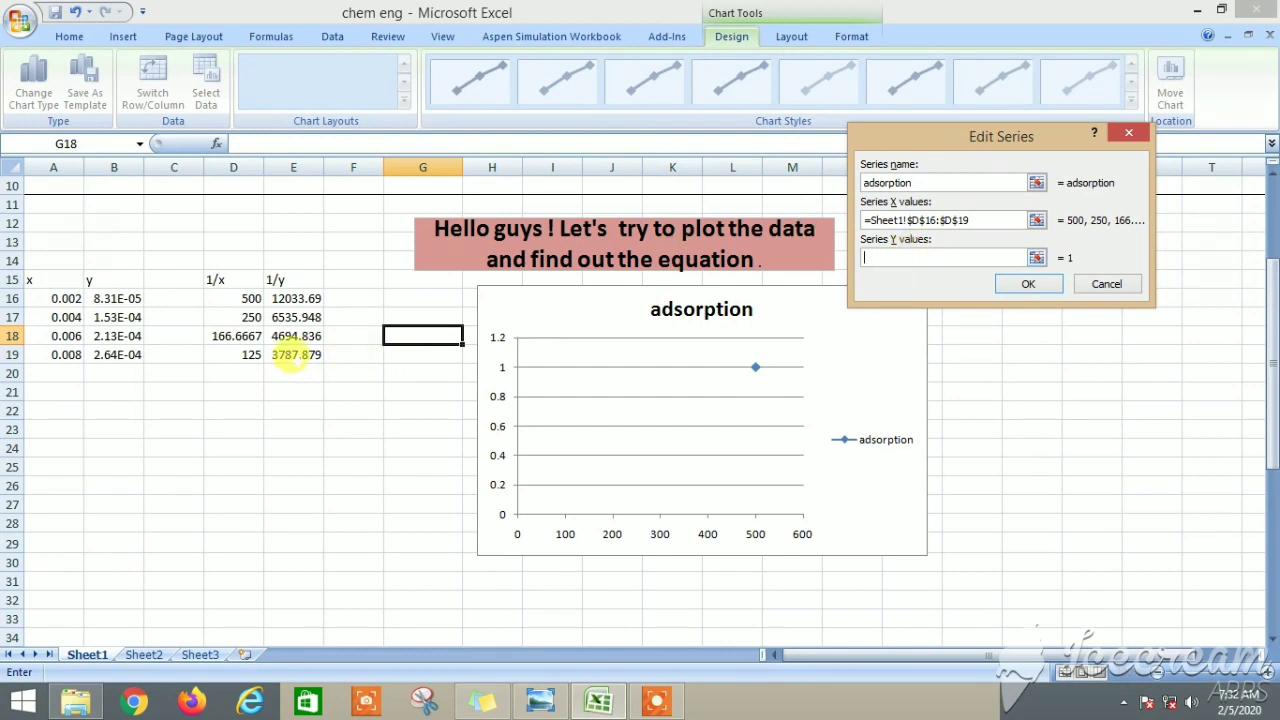
{"action": "left_click_drag", "start_coordinate": [287, 356], "coordinate": [284, 297]}
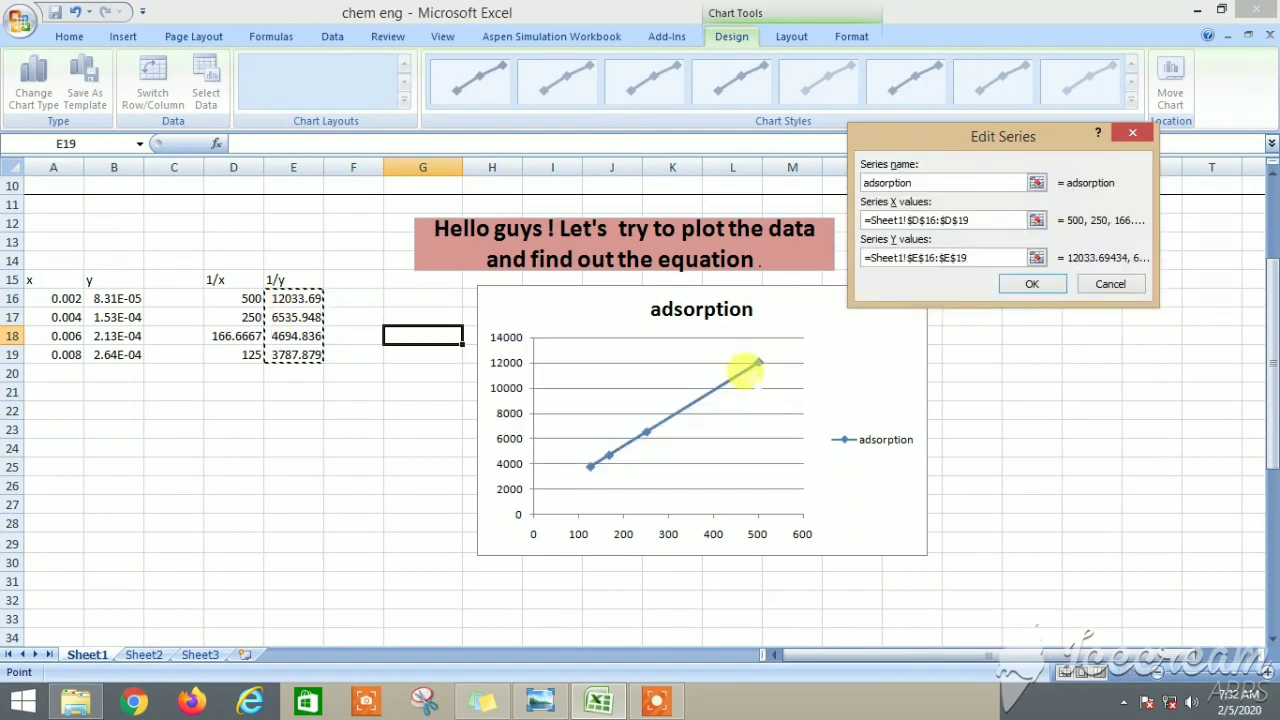
{"action": "left_click", "coordinate": [1032, 284]}
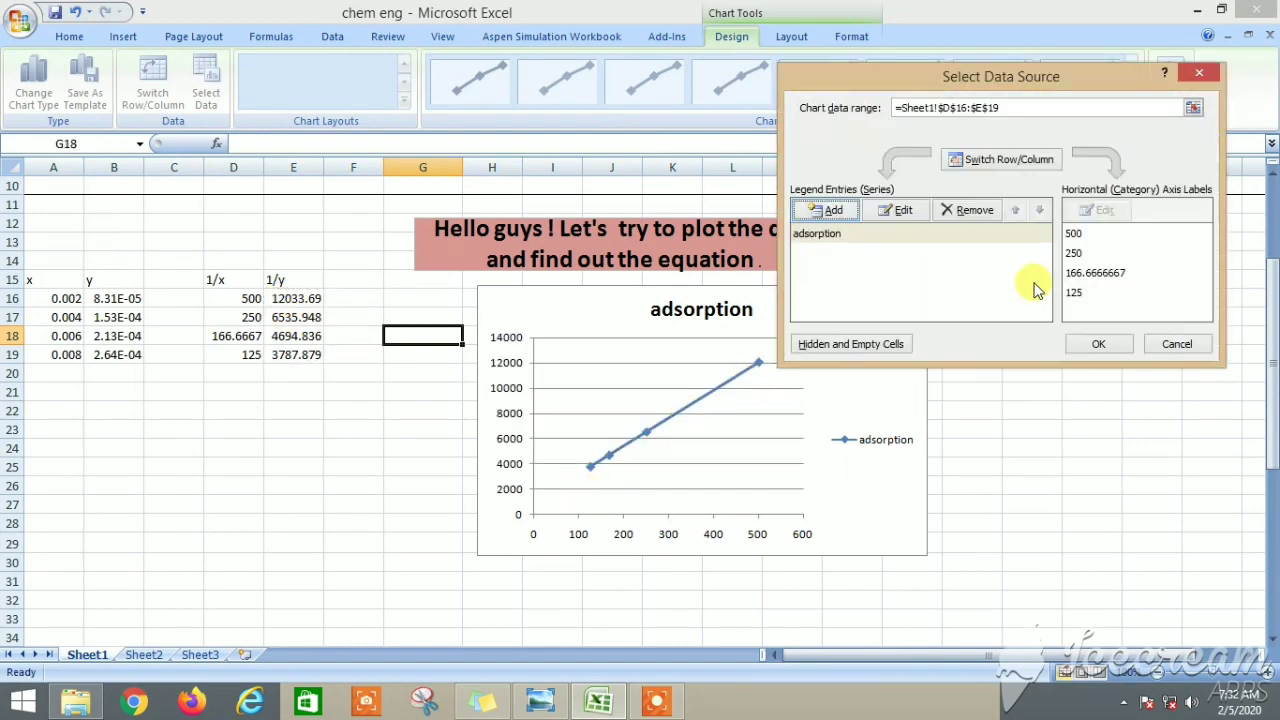
{"action": "left_click", "coordinate": [1098, 344]}
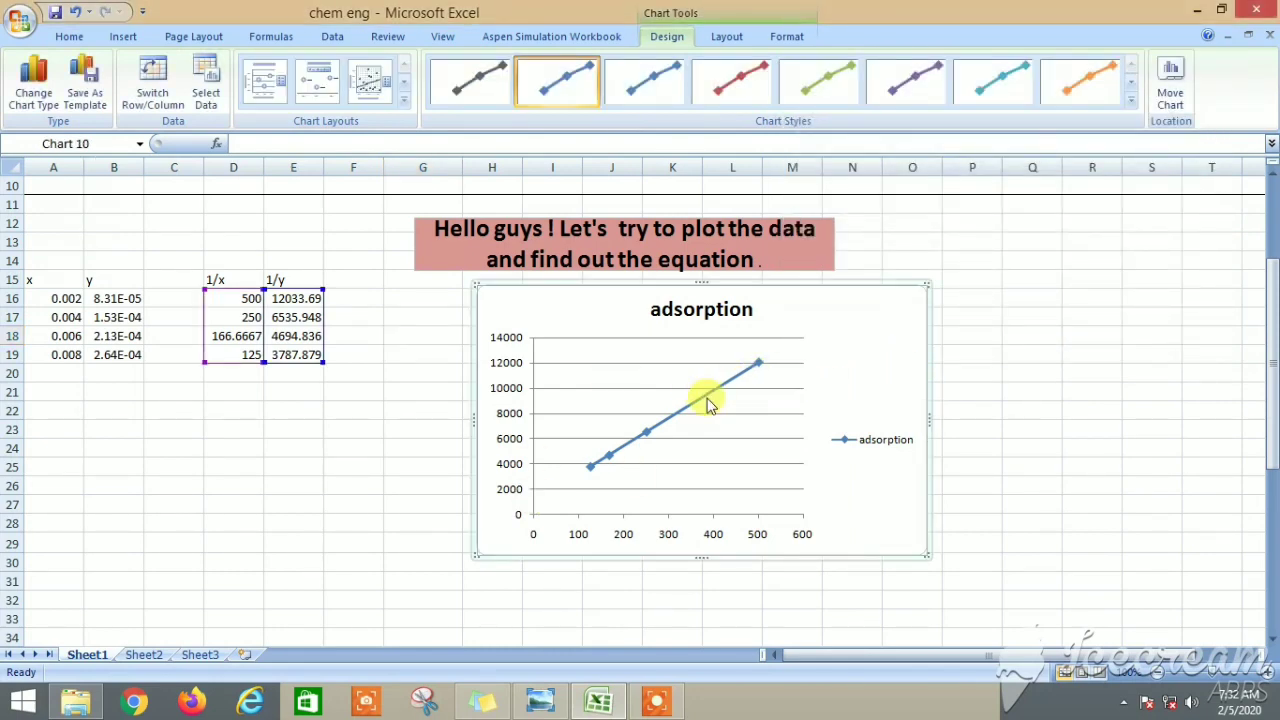
Add a linear trendline to the adsorption series, displaying its equation and R-squared value on the chart
{"action": "left_click", "coordinate": [758, 364]}
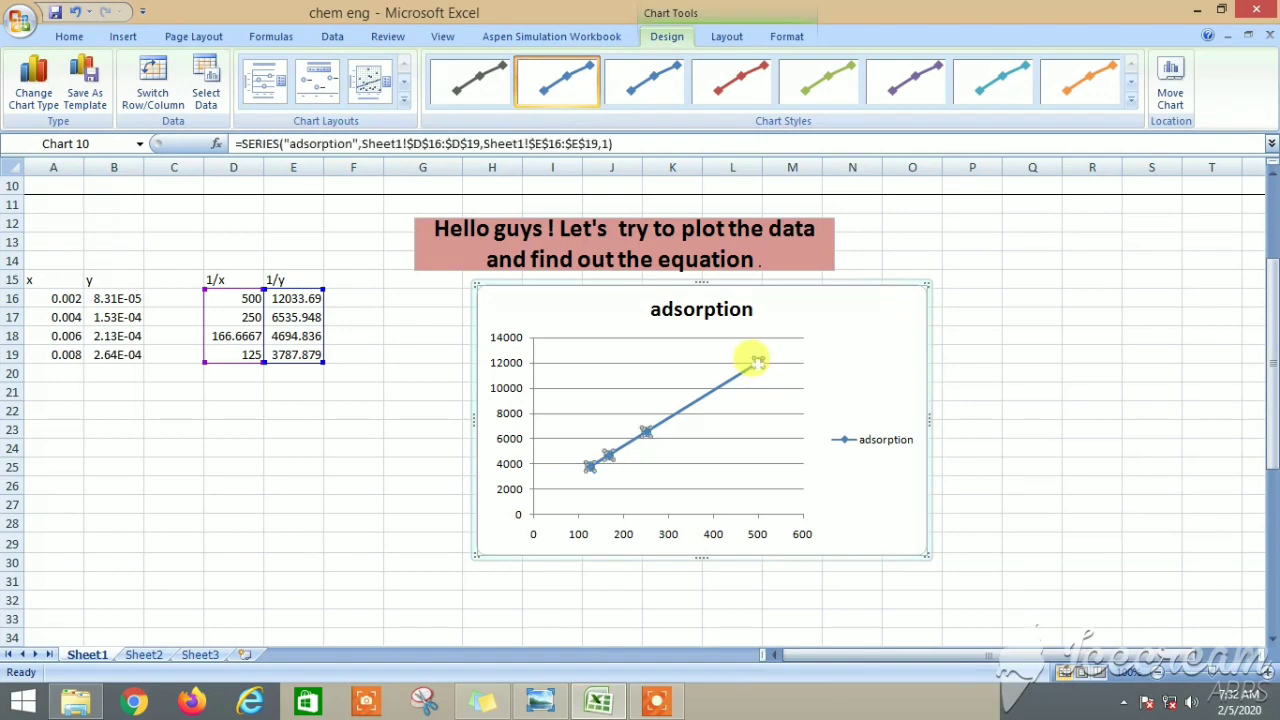
{"action": "right_click", "coordinate": [758, 364]}
{"action": "key", "text": "Escape"}
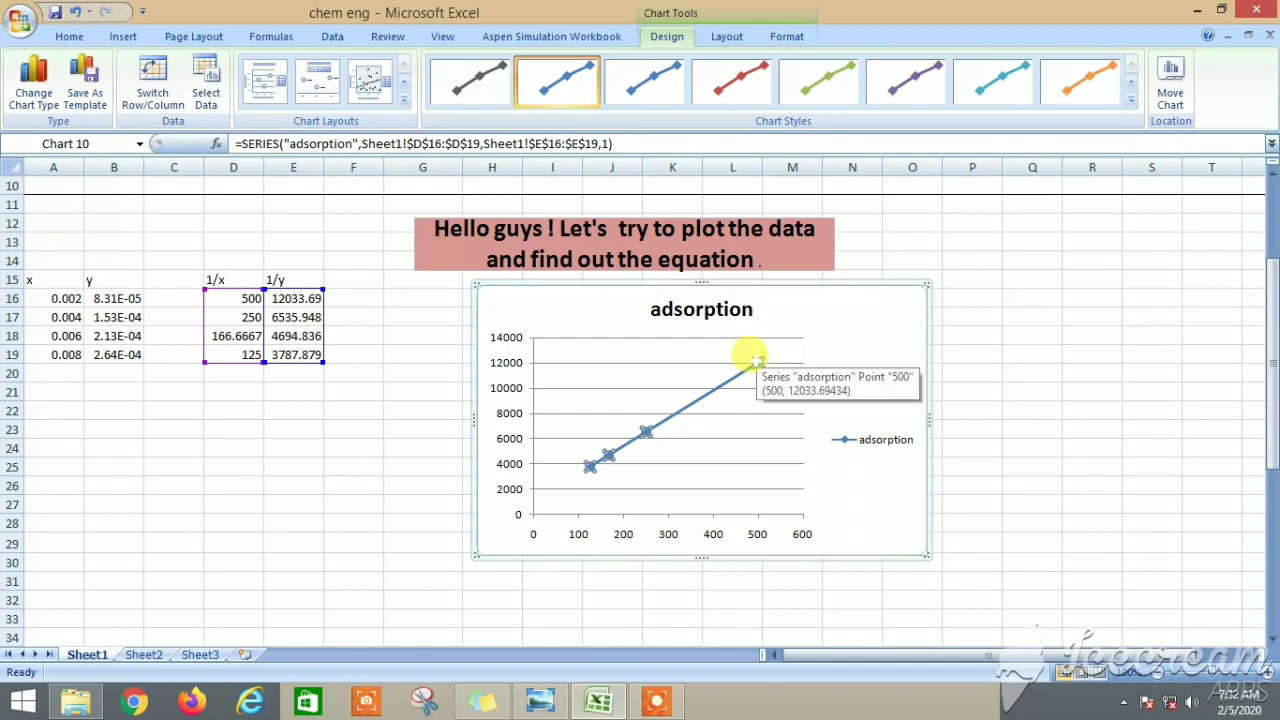
{"action": "right_click", "coordinate": [758, 363]}
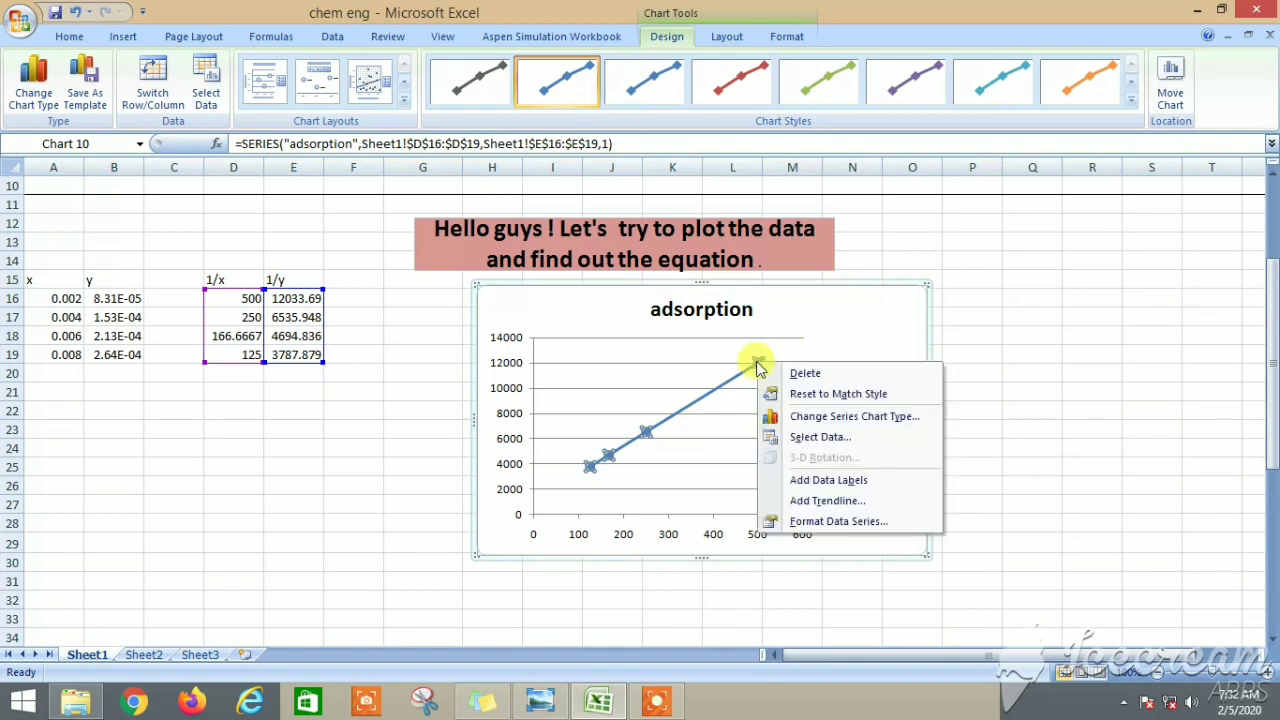
{"action": "left_click", "coordinate": [845, 501]}
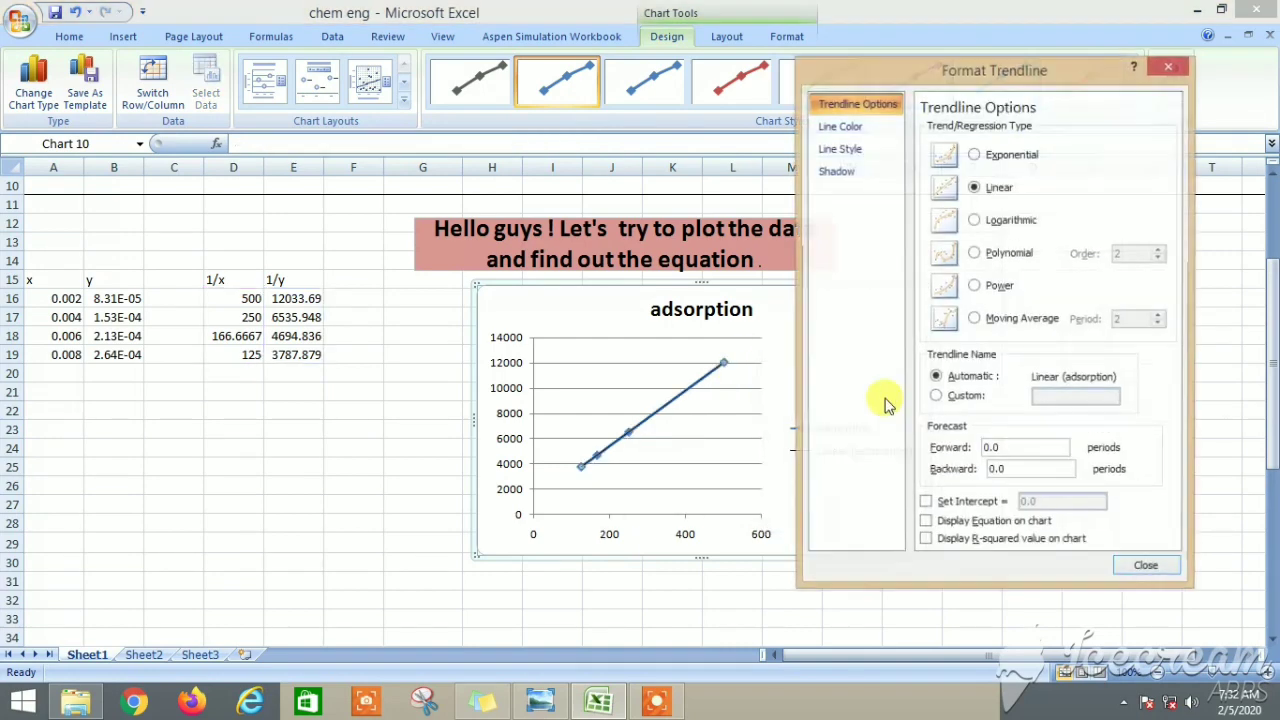
{"action": "left_click", "coordinate": [975, 190]}
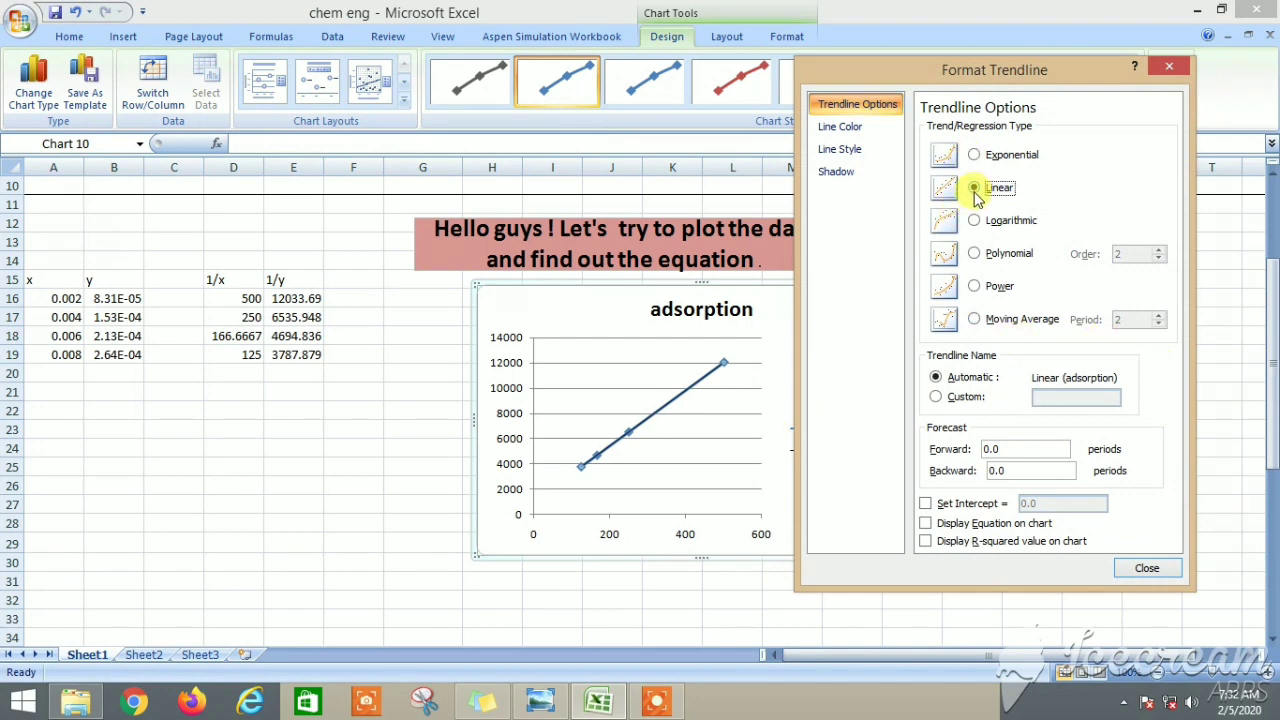
{"action": "left_click", "coordinate": [926, 524]}
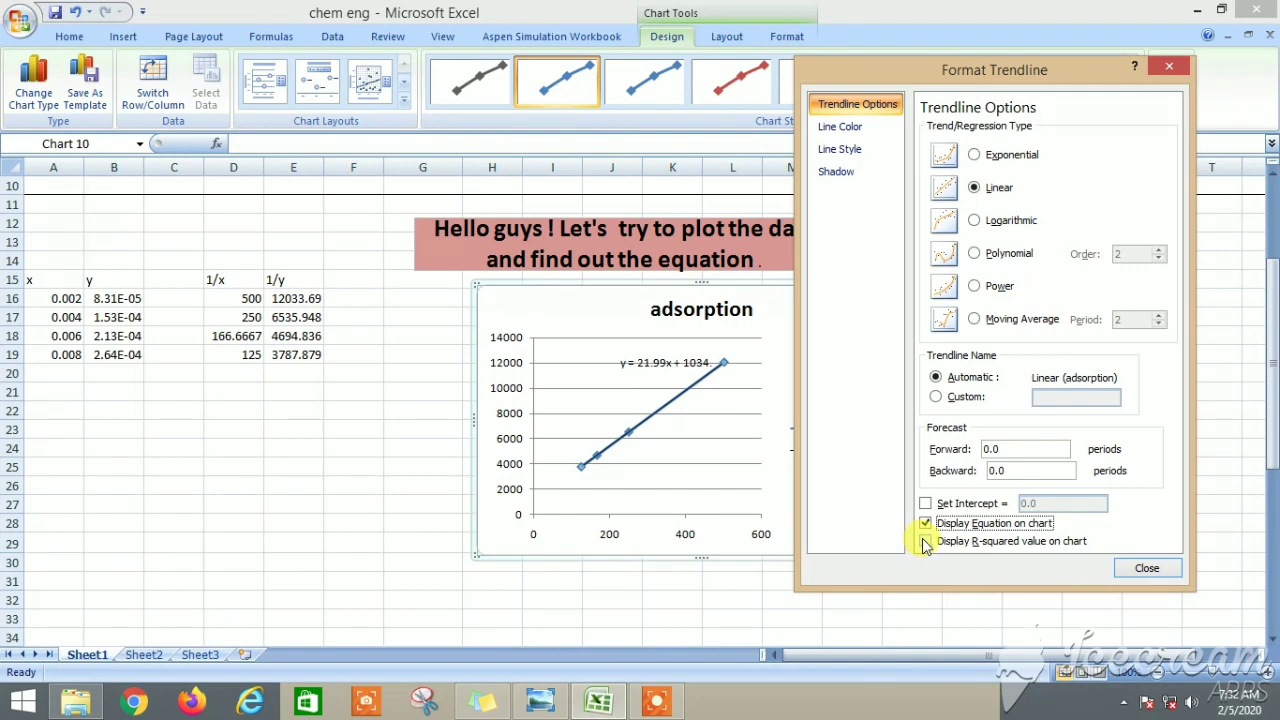
{"action": "left_click", "coordinate": [925, 542]}
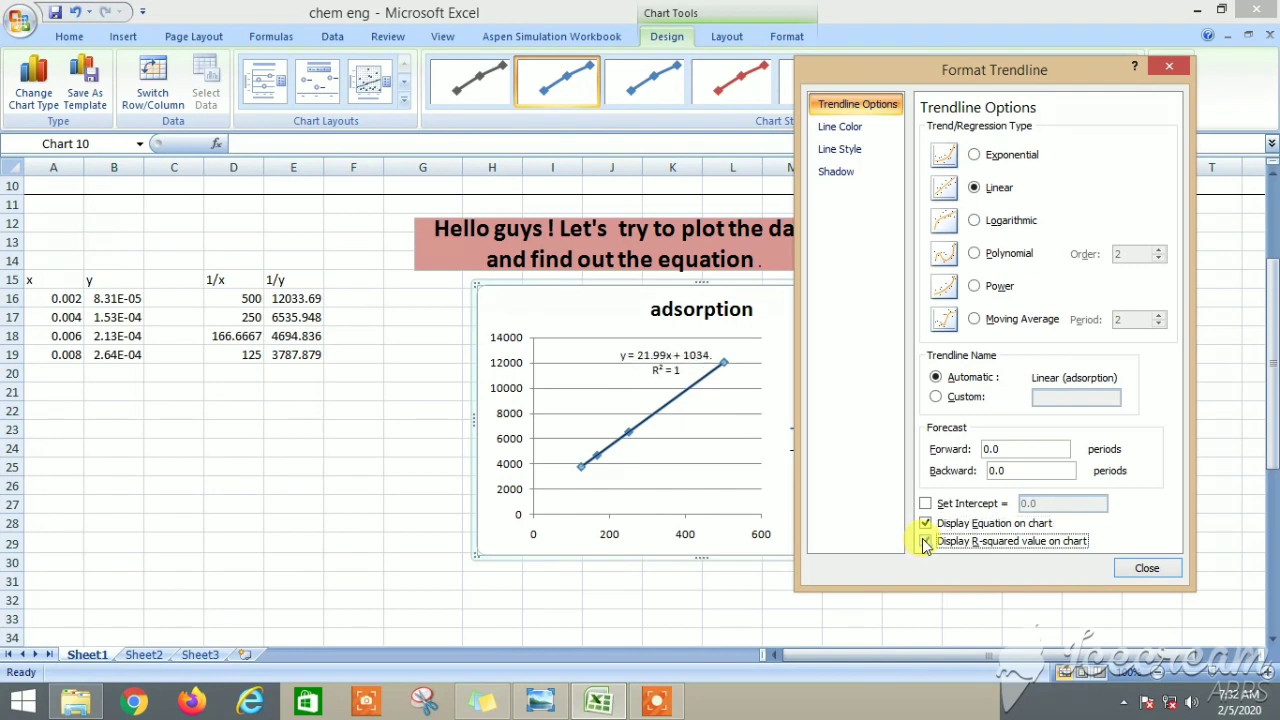
Close the trendline settings and examine the intercept and slope in the trendline equation on the adsorption chart
{"action": "left_click", "coordinate": [1140, 570]}
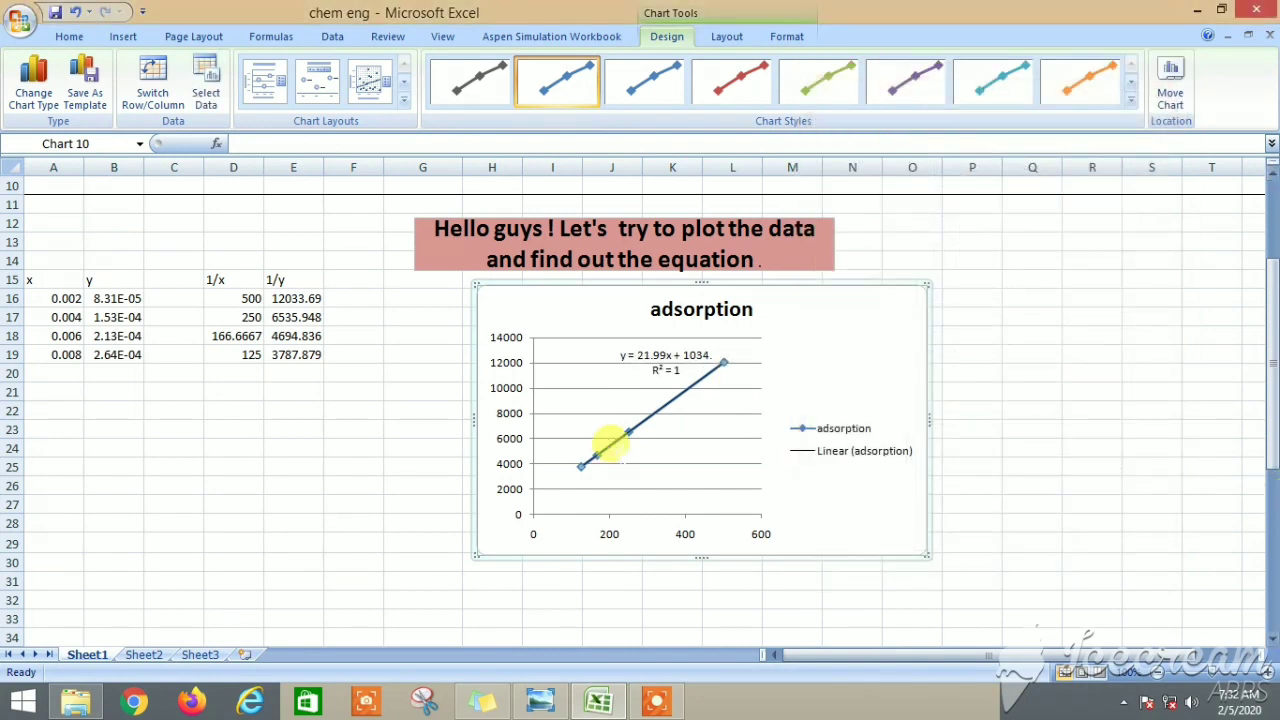
{"action": "scroll", "coordinate": [617, 372], "scroll_direction": "up", "scroll_amount": 3}
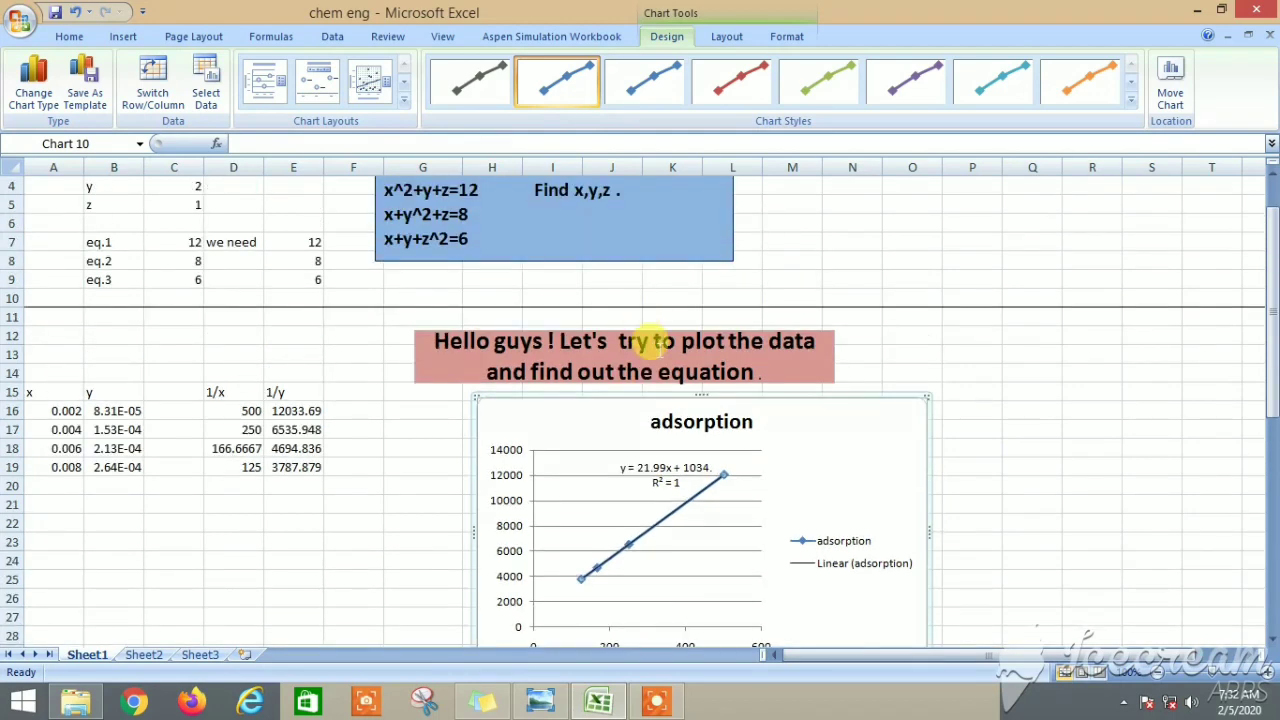
{"action": "scroll", "coordinate": [630, 360], "scroll_direction": "down", "scroll_amount": 3}
{"action": "left_click", "coordinate": [658, 355]}
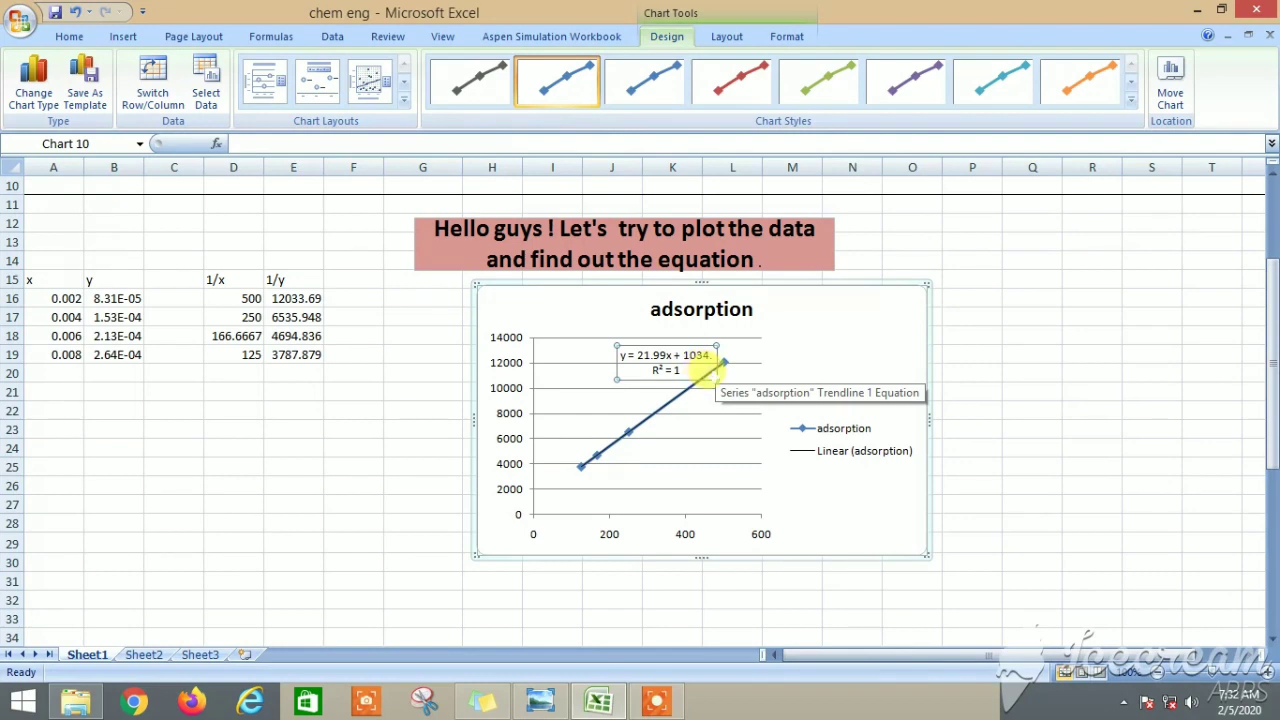
{"action": "left_click", "coordinate": [690, 357]}
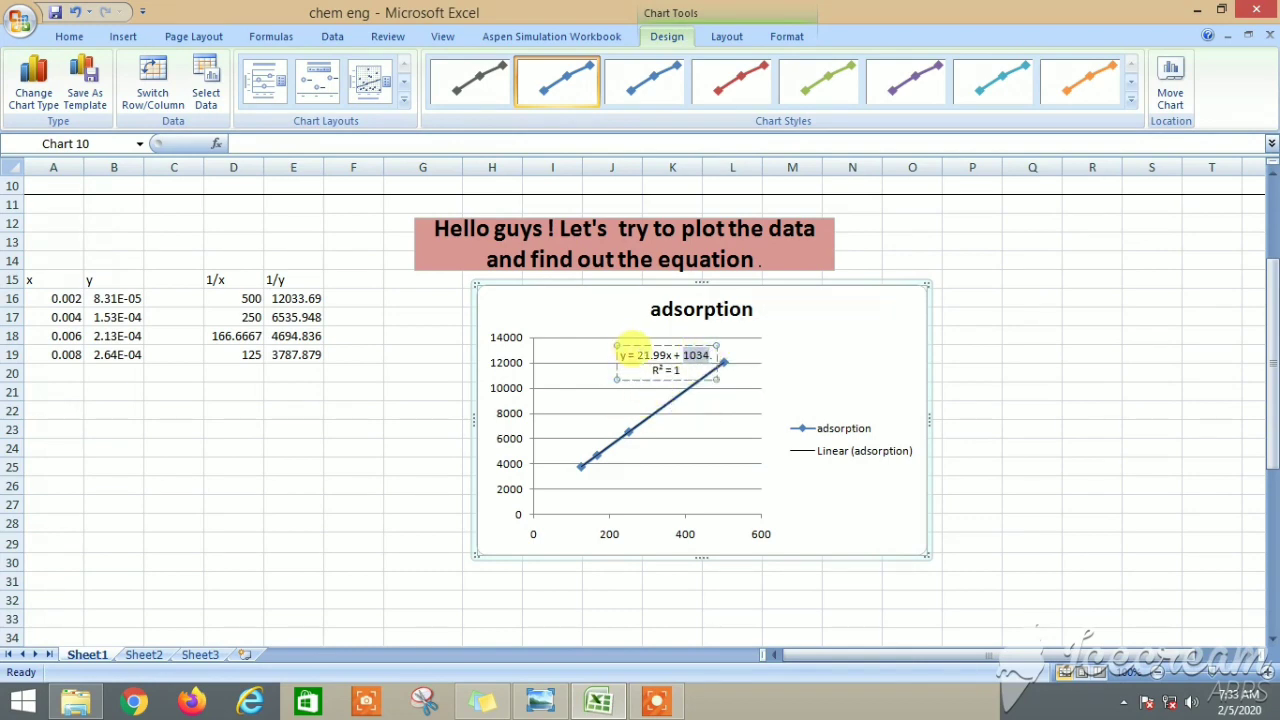
{"action": "double_click", "coordinate": [650, 355]}
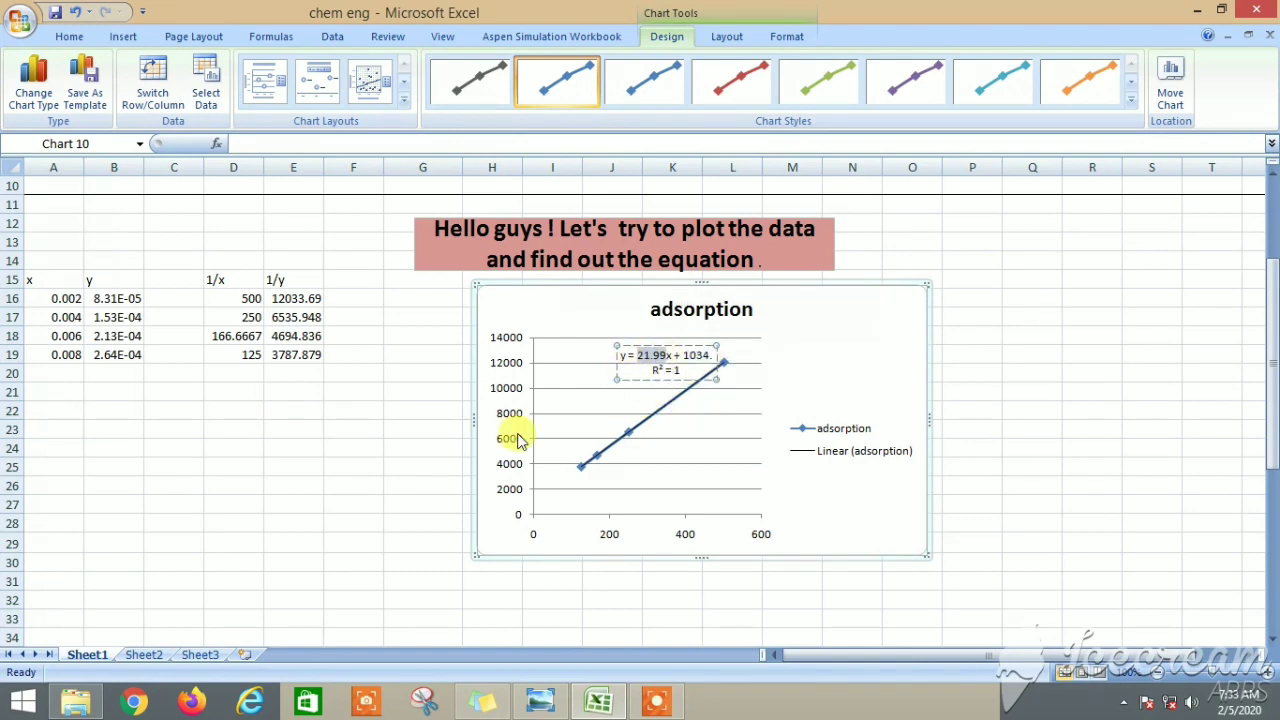
Enter the trendline's intercept 1034 in D22 and its slope 21.99 in E22
{"action": "left_click", "coordinate": [418, 410]}
{"action": "left_click", "coordinate": [222, 408]}
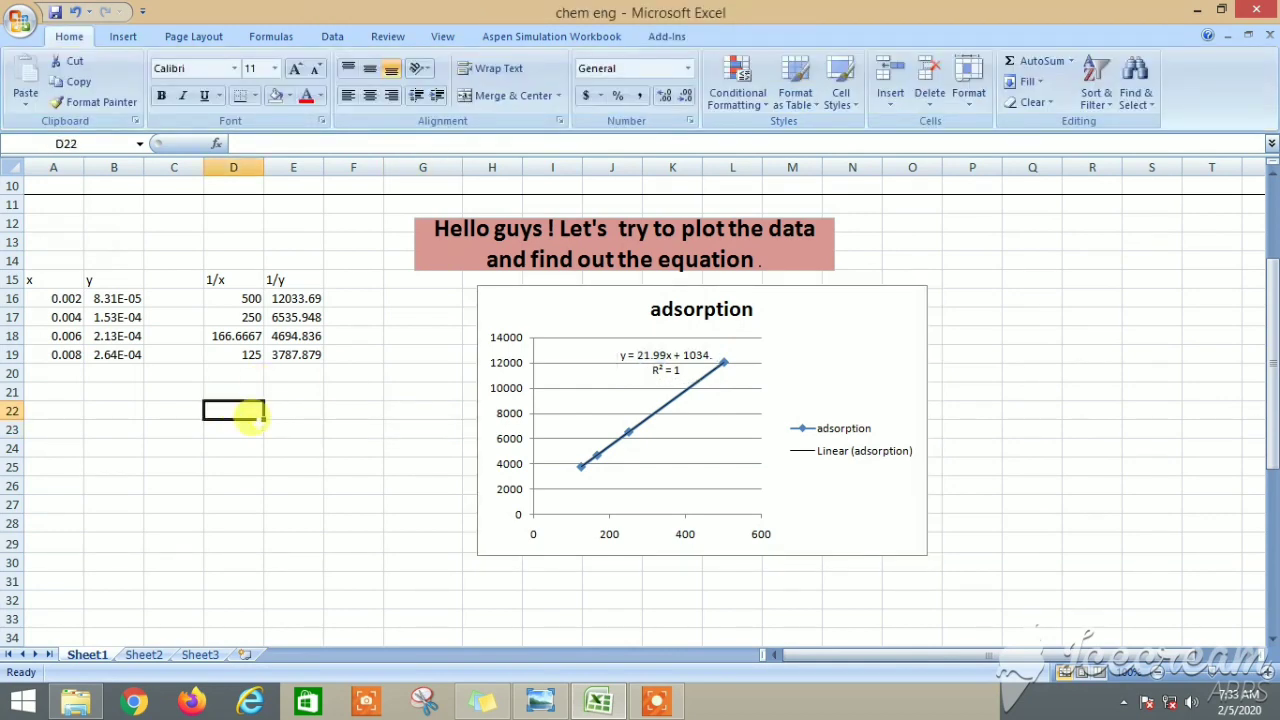
{"action": "type", "text": "1034"}
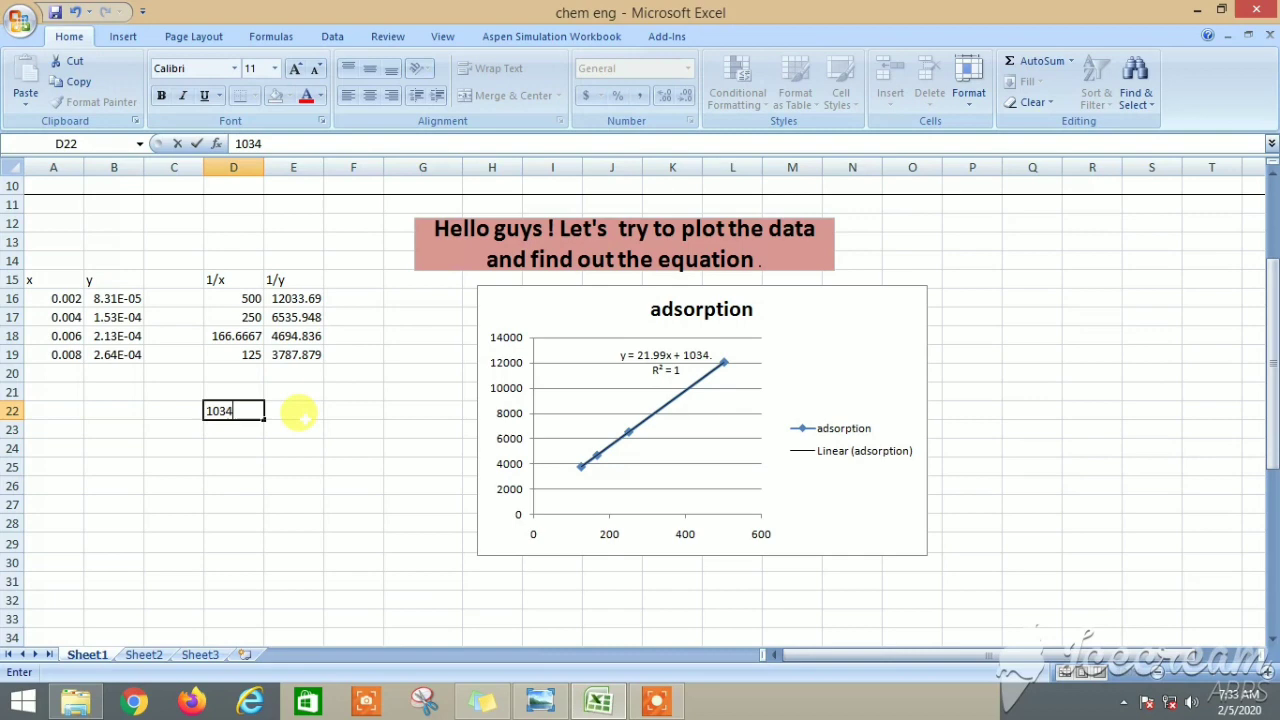
{"action": "left_click", "coordinate": [299, 412]}
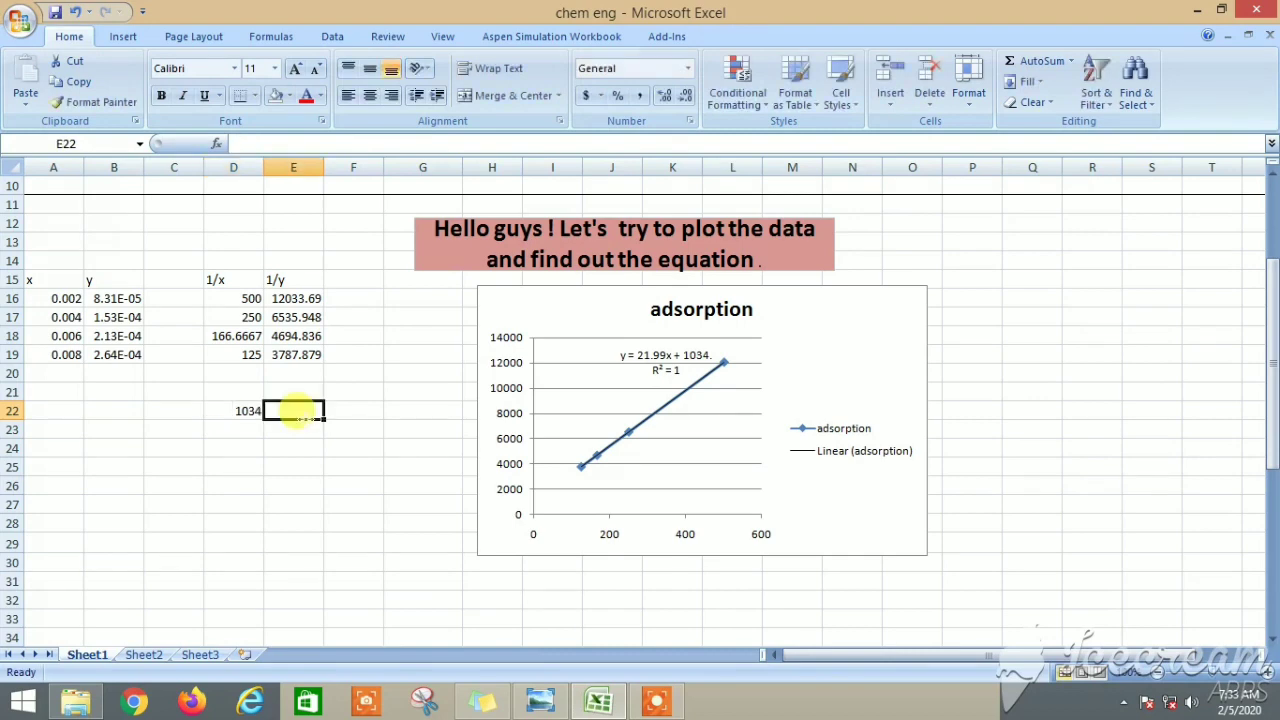
{"action": "type", "text": "21"}
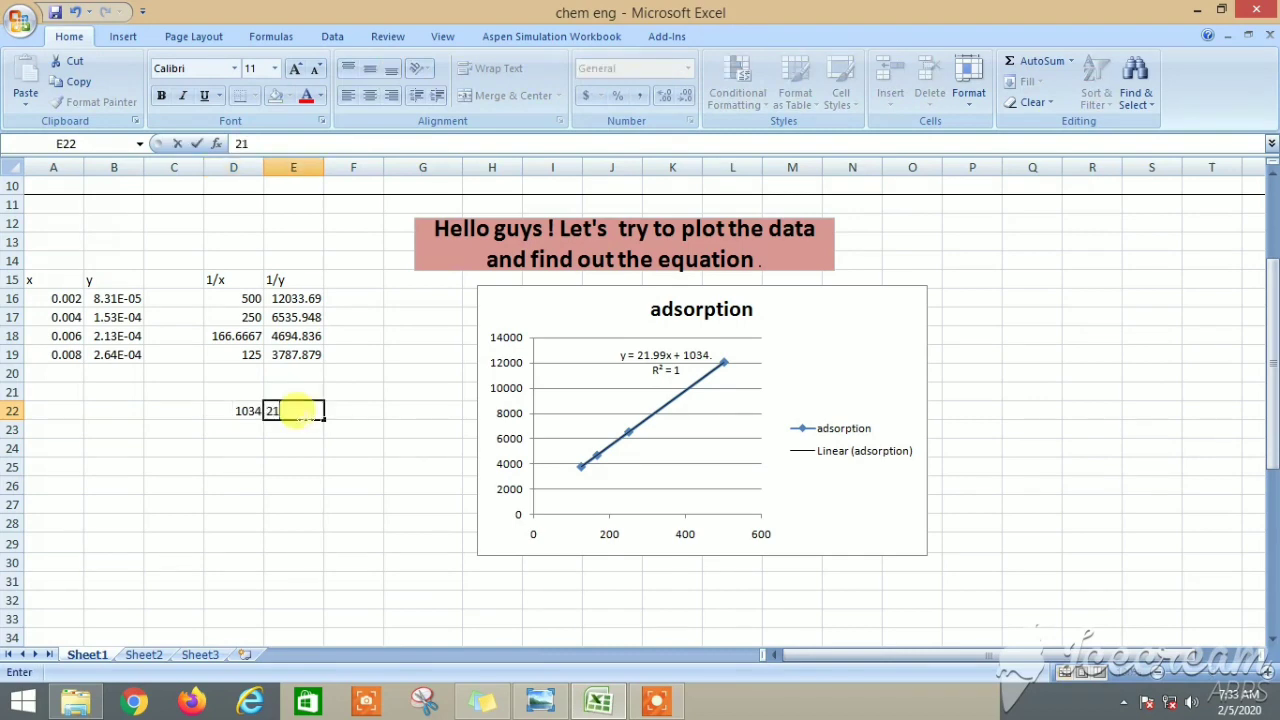
{"action": "type", "text": ".99"}
{"action": "left_click", "coordinate": [332, 427]}
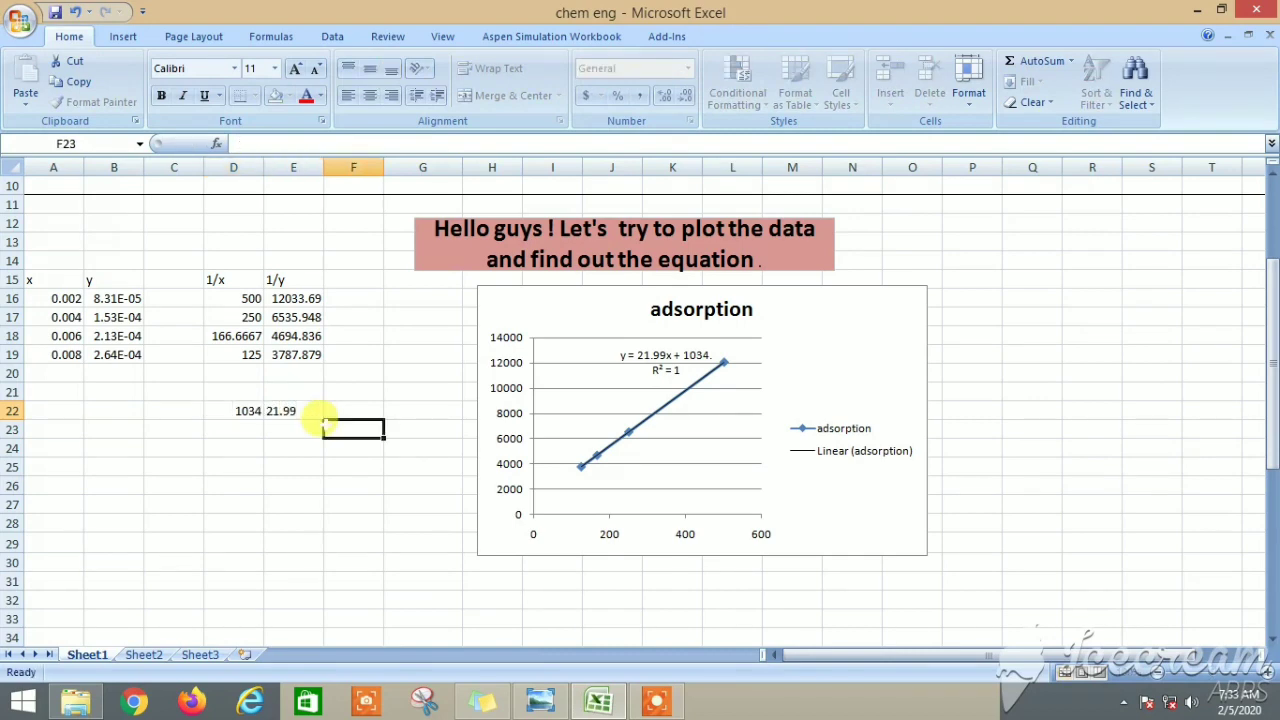
Check the K and Cm questions in the assignment screenshot in Windows Photo Viewer, and enter =1/D22 in D24 of the Excel sheet
{"action": "left_click", "coordinate": [549, 706]}
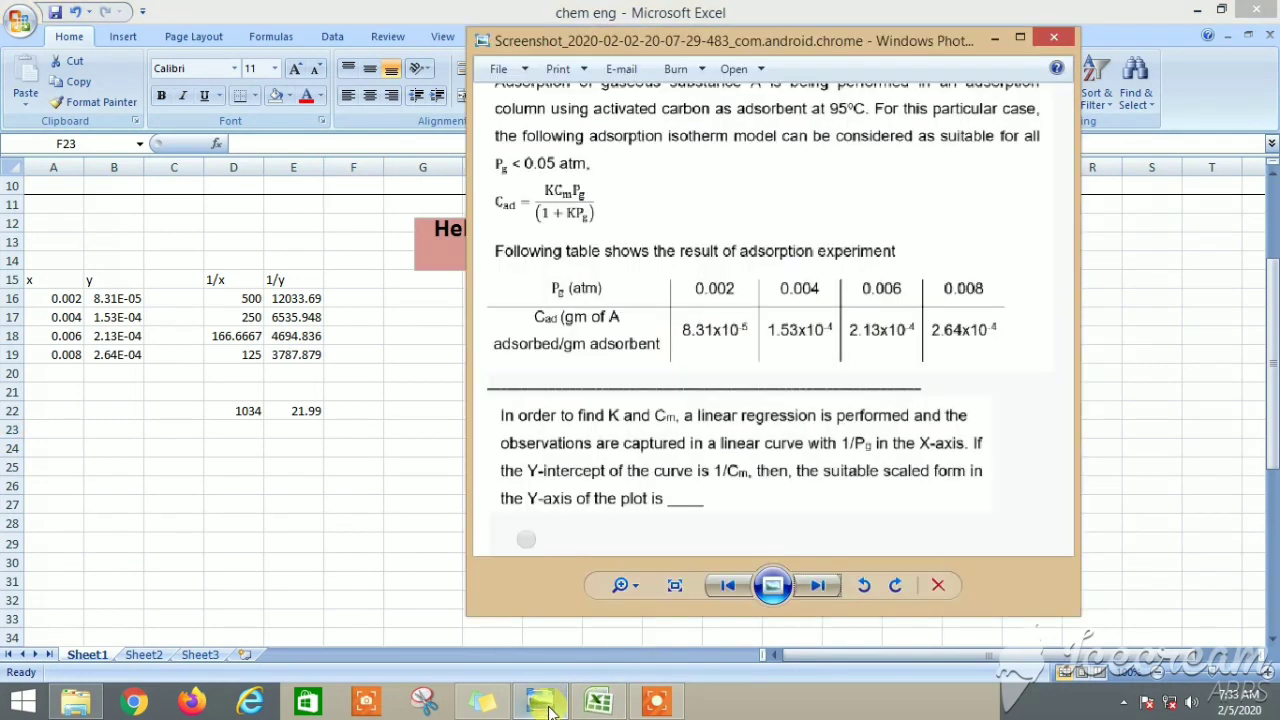
{"action": "scroll", "coordinate": [780, 375], "scroll_direction": "down", "scroll_amount": 5}
{"action": "scroll", "coordinate": [720, 250], "scroll_direction": "down", "scroll_amount": 3}
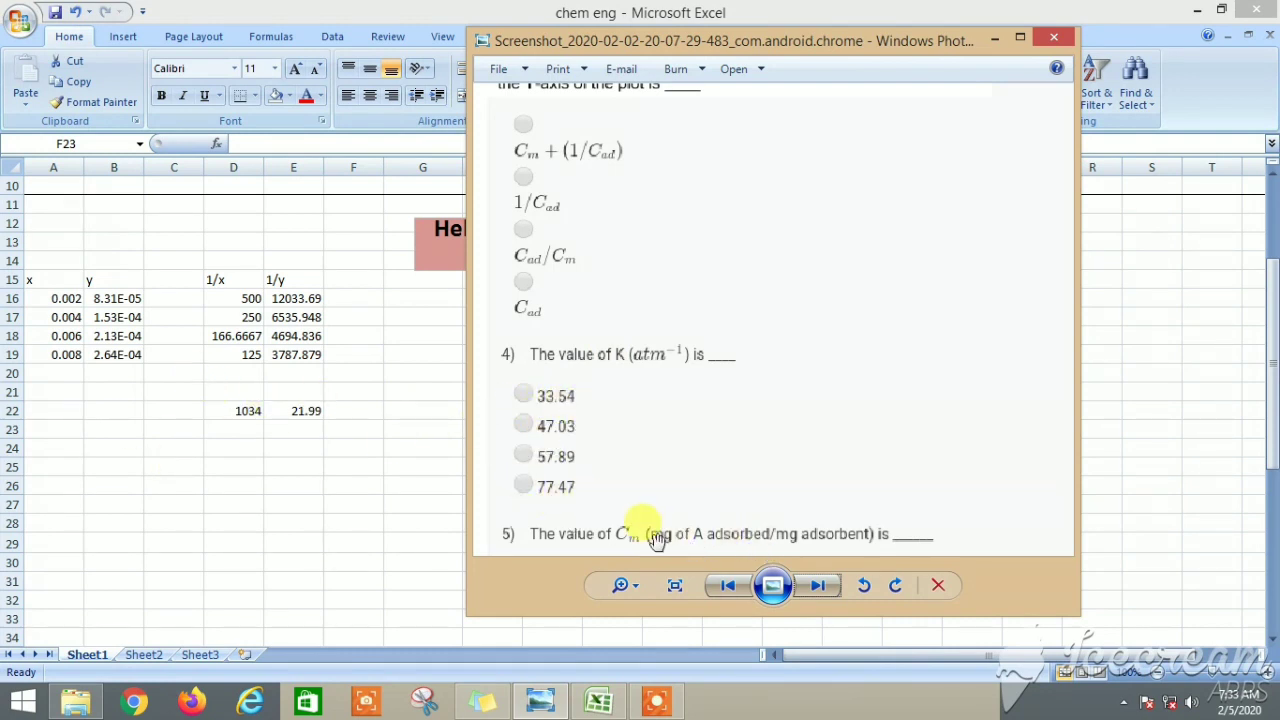
{"action": "left_click", "coordinate": [232, 445]}
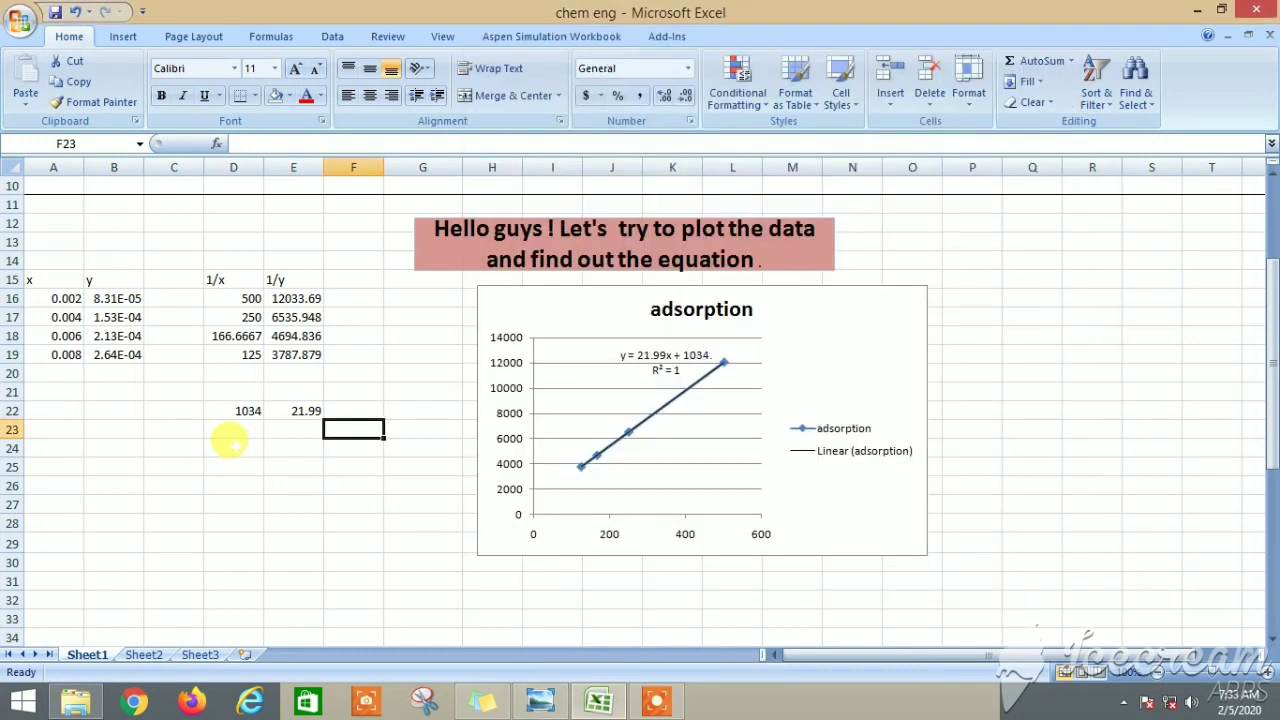
{"action": "left_click", "coordinate": [233, 445]}
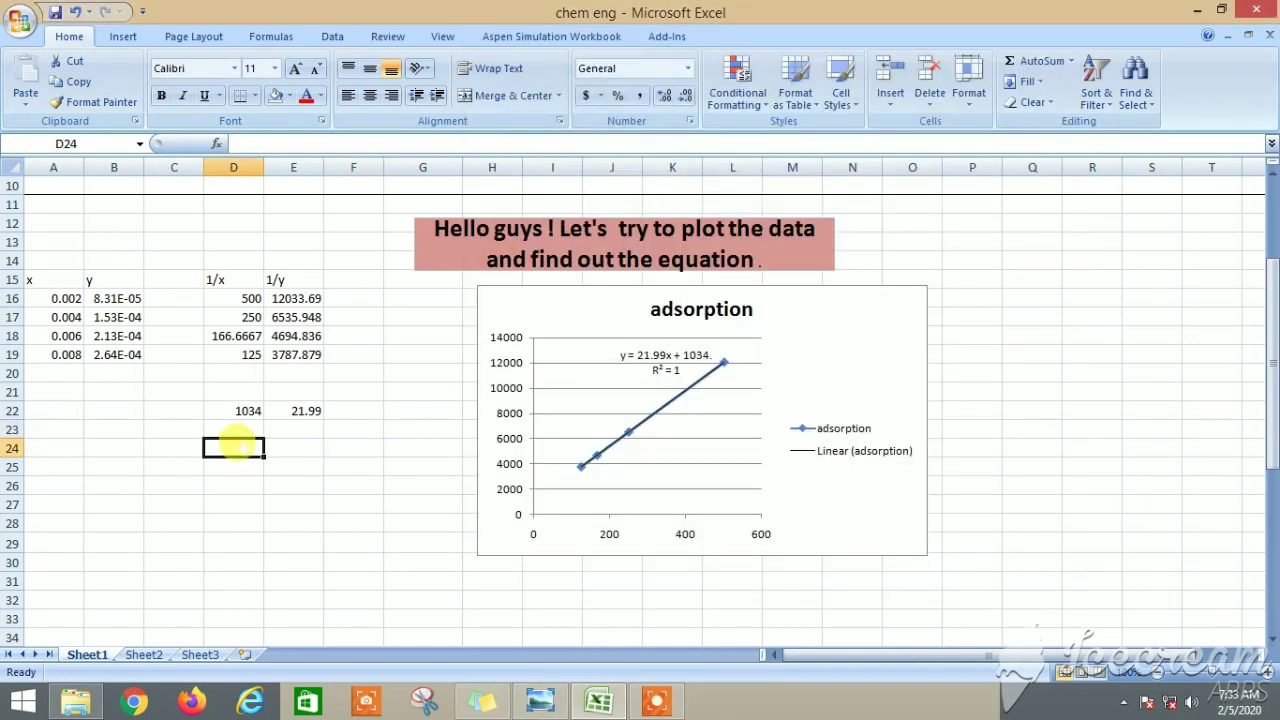
{"action": "type", "text": "=1/"}
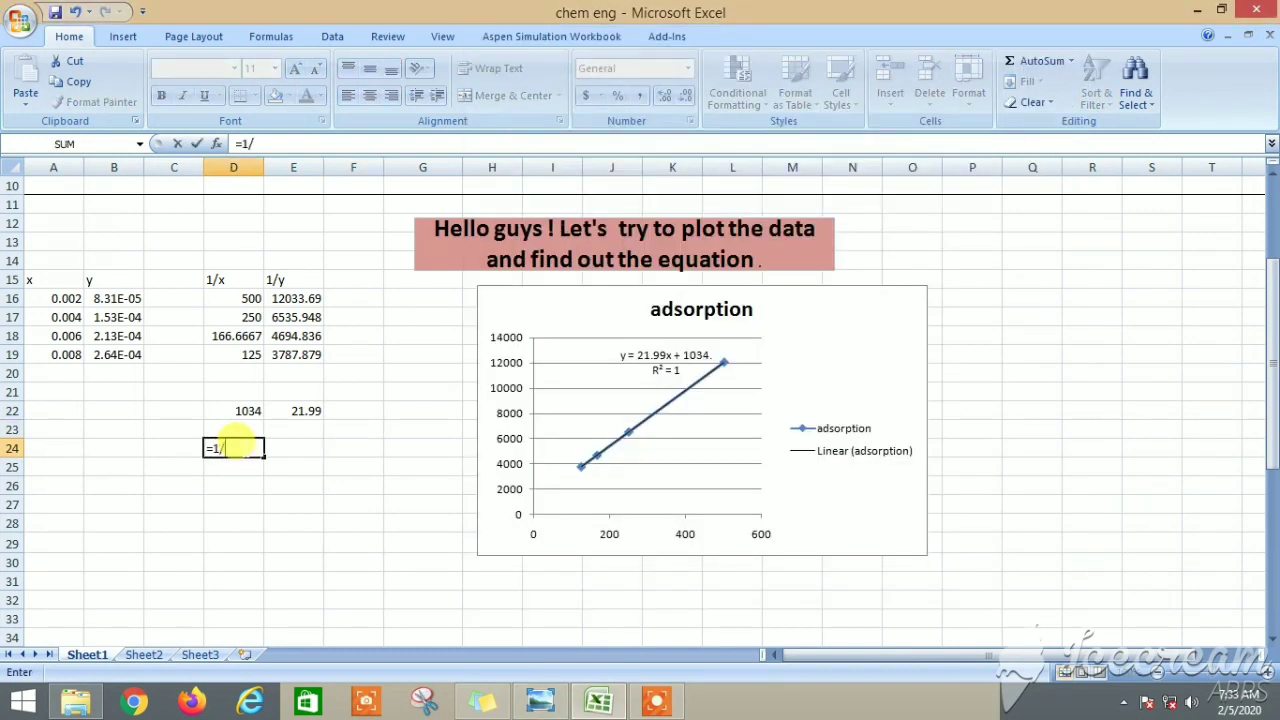
{"action": "left_click", "coordinate": [247, 410]}
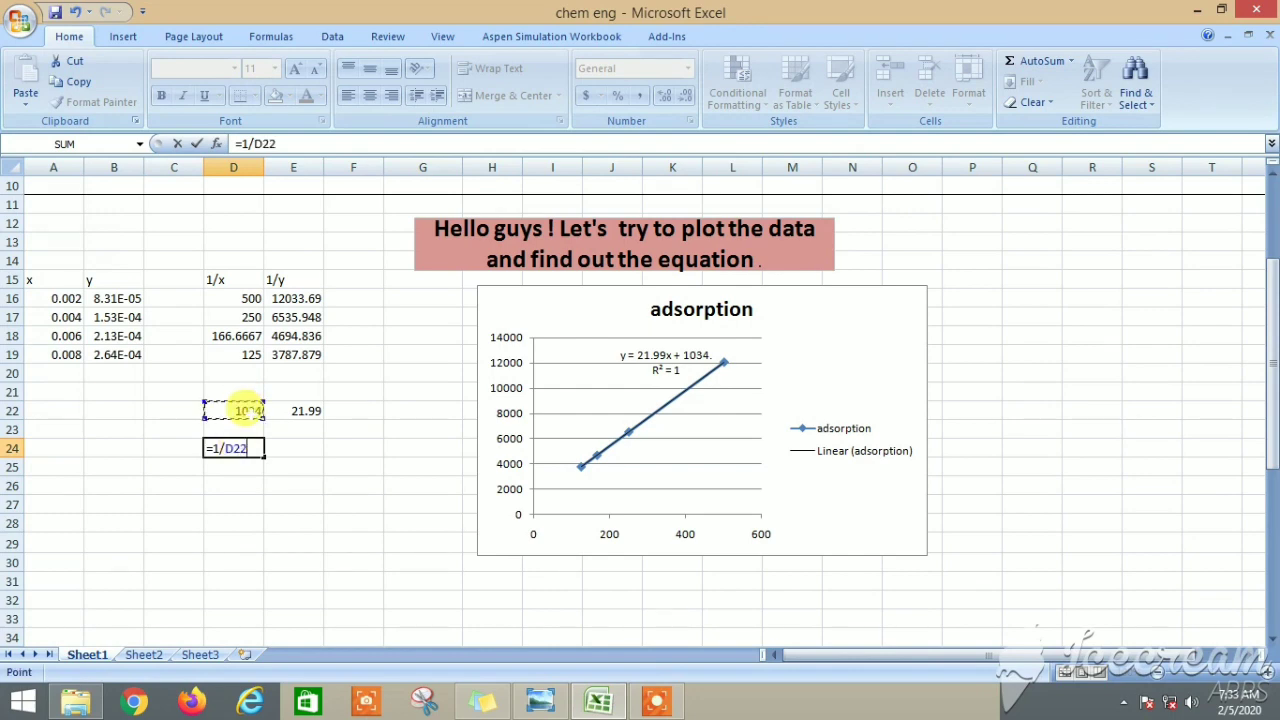
{"action": "key", "text": "Return"}
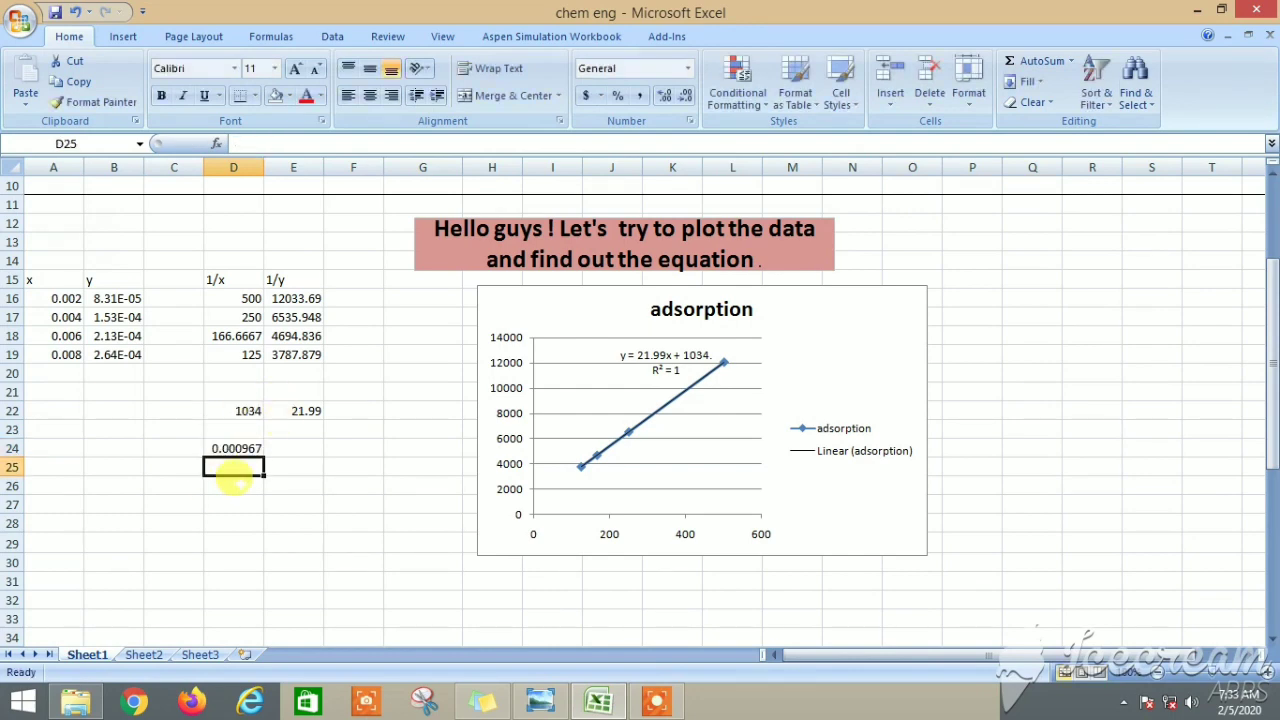
In Windows Photo Viewer, compare D24 with question 5's Cm options in the next screenshot, and return to question 4 on K in the previous one
{"action": "left_click", "coordinate": [540, 700]}
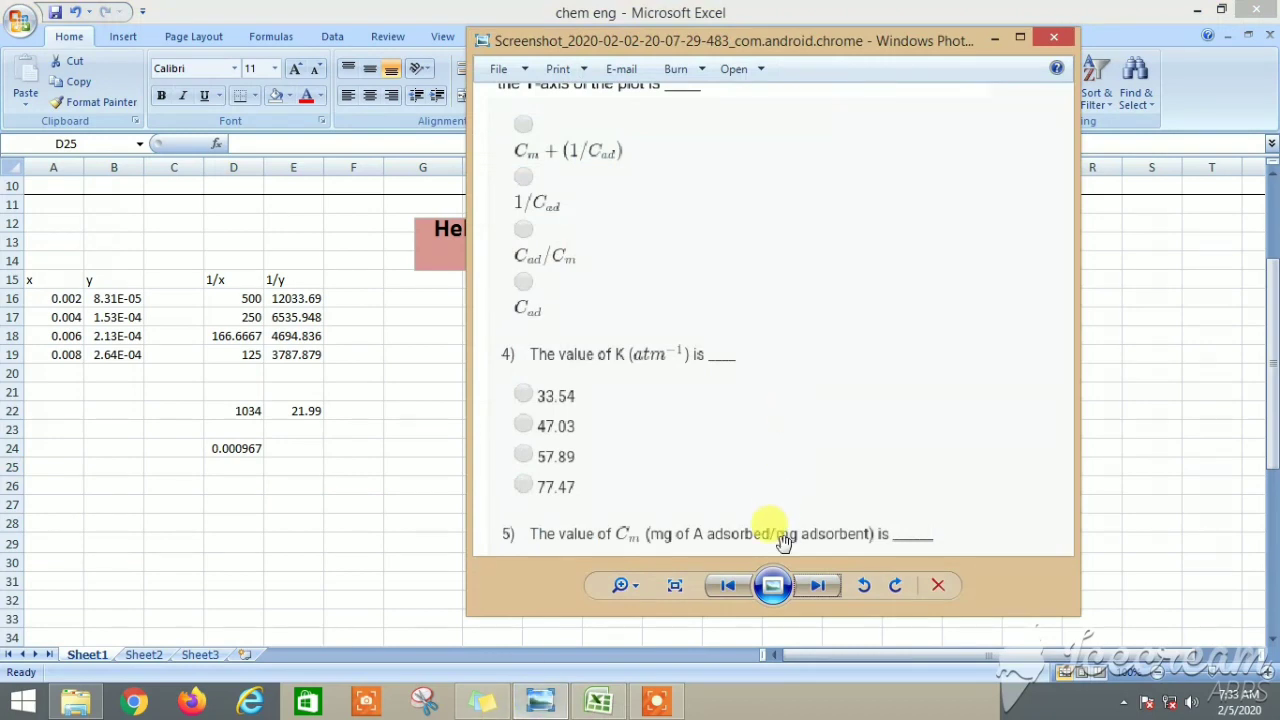
{"action": "left_click", "coordinate": [818, 585]}
{"action": "scroll", "coordinate": [729, 286], "scroll_direction": "up", "scroll_amount": 3}
{"action": "scroll", "coordinate": [622, 371], "scroll_direction": "down", "scroll_amount": 1}
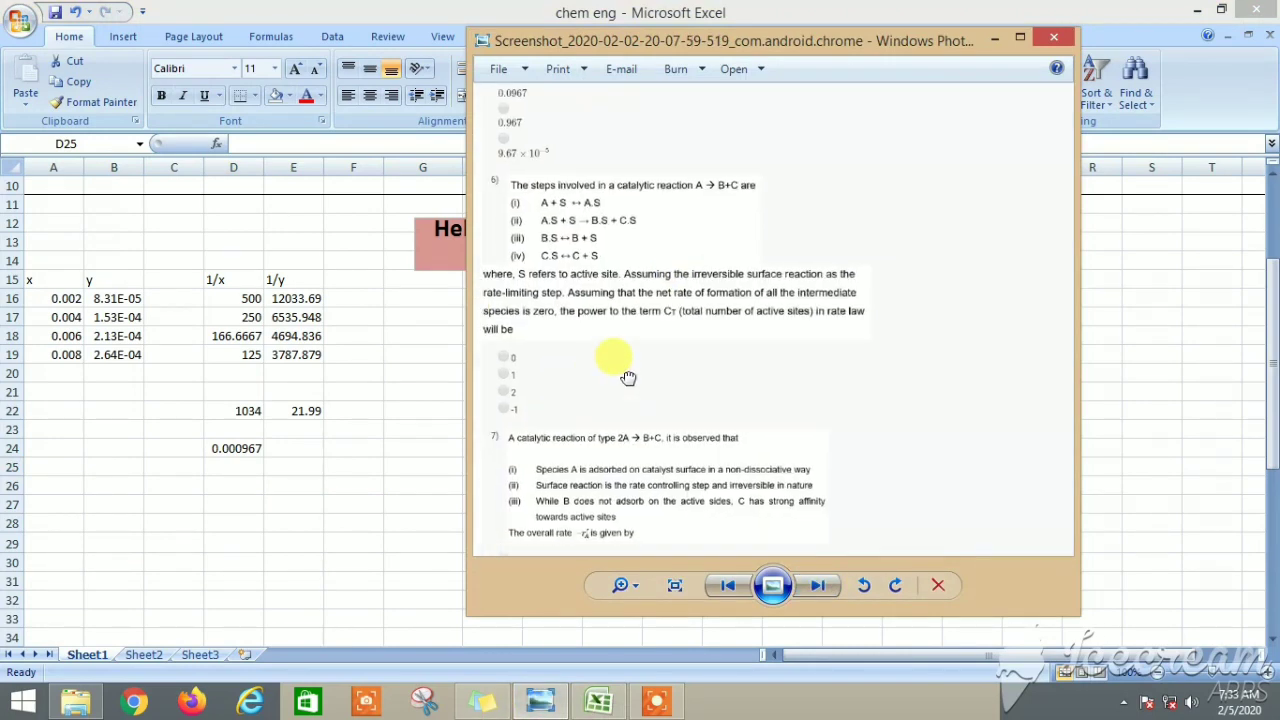
{"action": "scroll", "coordinate": [577, 316], "scroll_direction": "up", "scroll_amount": 5}
{"action": "scroll", "coordinate": [580, 337], "scroll_direction": "up", "scroll_amount": 3}
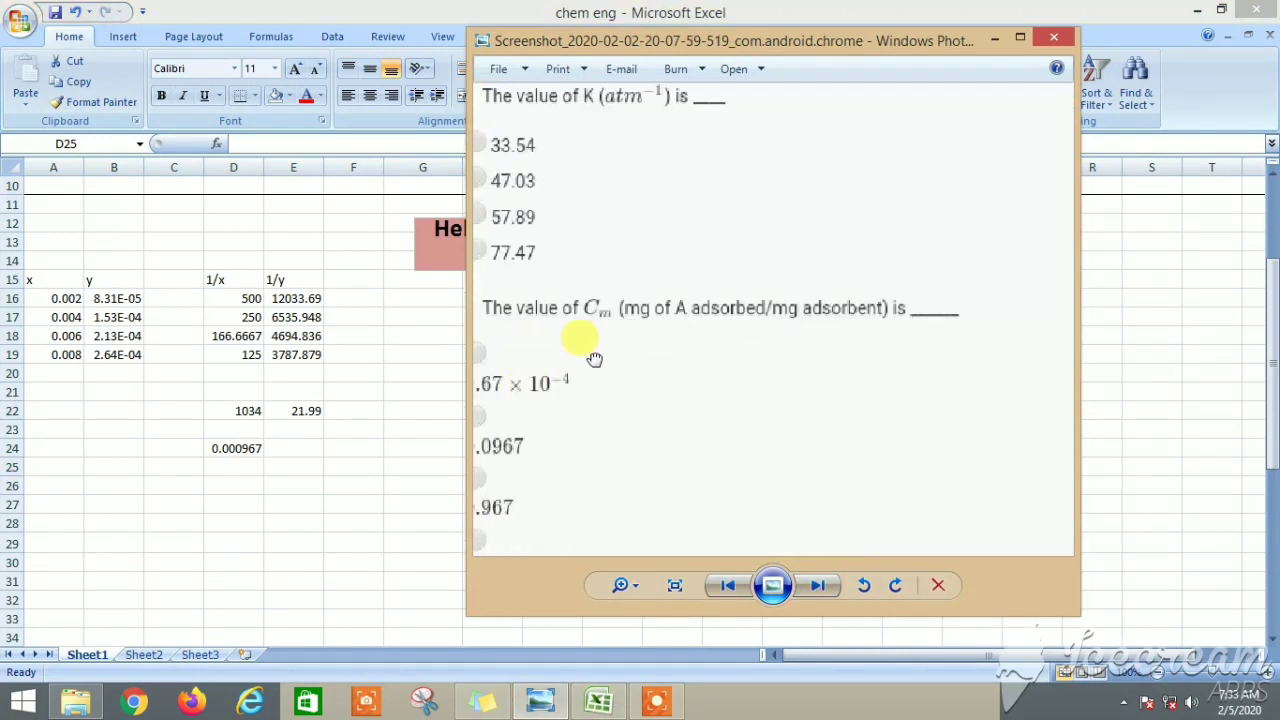
{"action": "scroll", "coordinate": [625, 341], "scroll_direction": "up", "scroll_amount": 1}
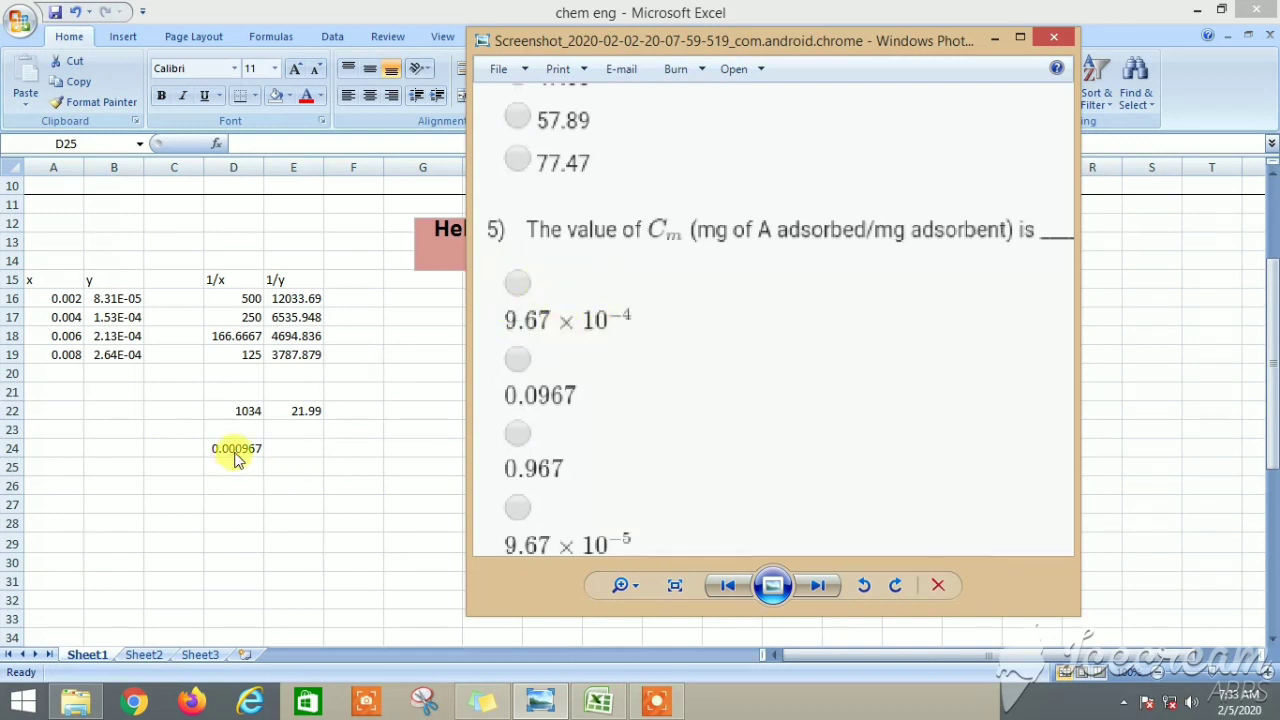
{"action": "left_click", "coordinate": [740, 597]}
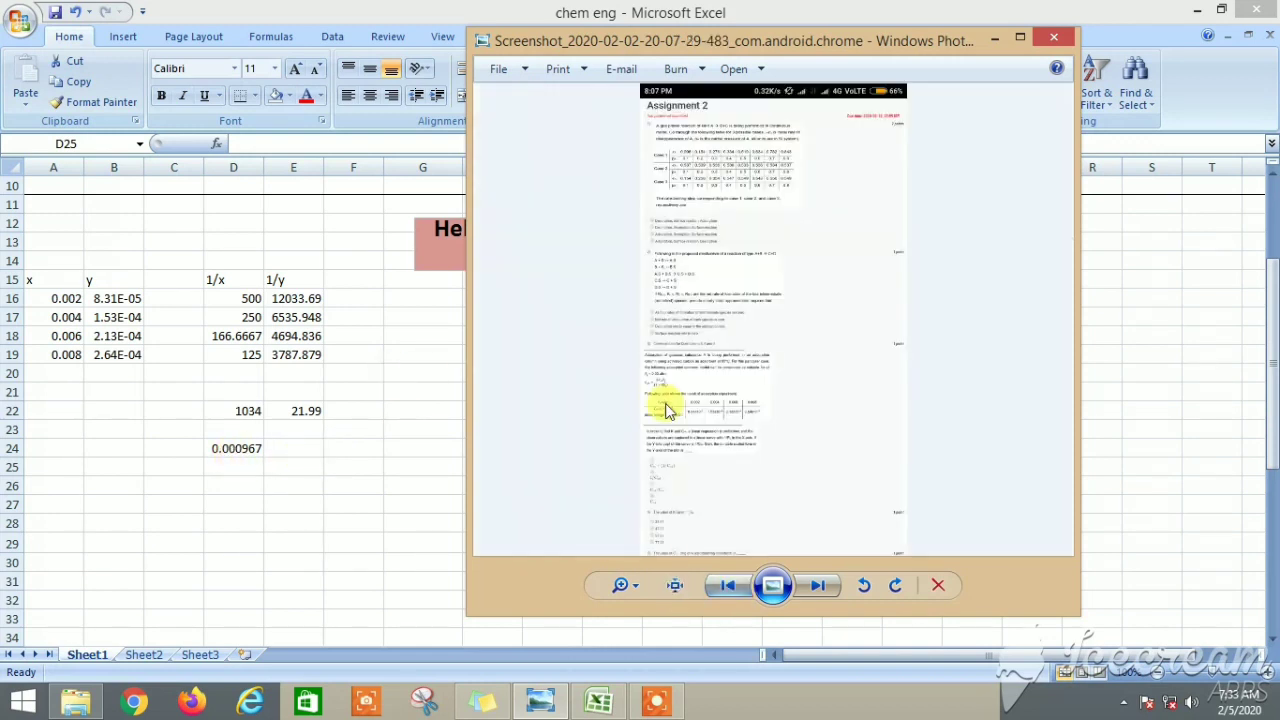
{"action": "scroll", "coordinate": [645, 400], "scroll_direction": "up", "scroll_amount": 3}
{"action": "scroll", "coordinate": [609, 328], "scroll_direction": "up", "scroll_amount": 2}
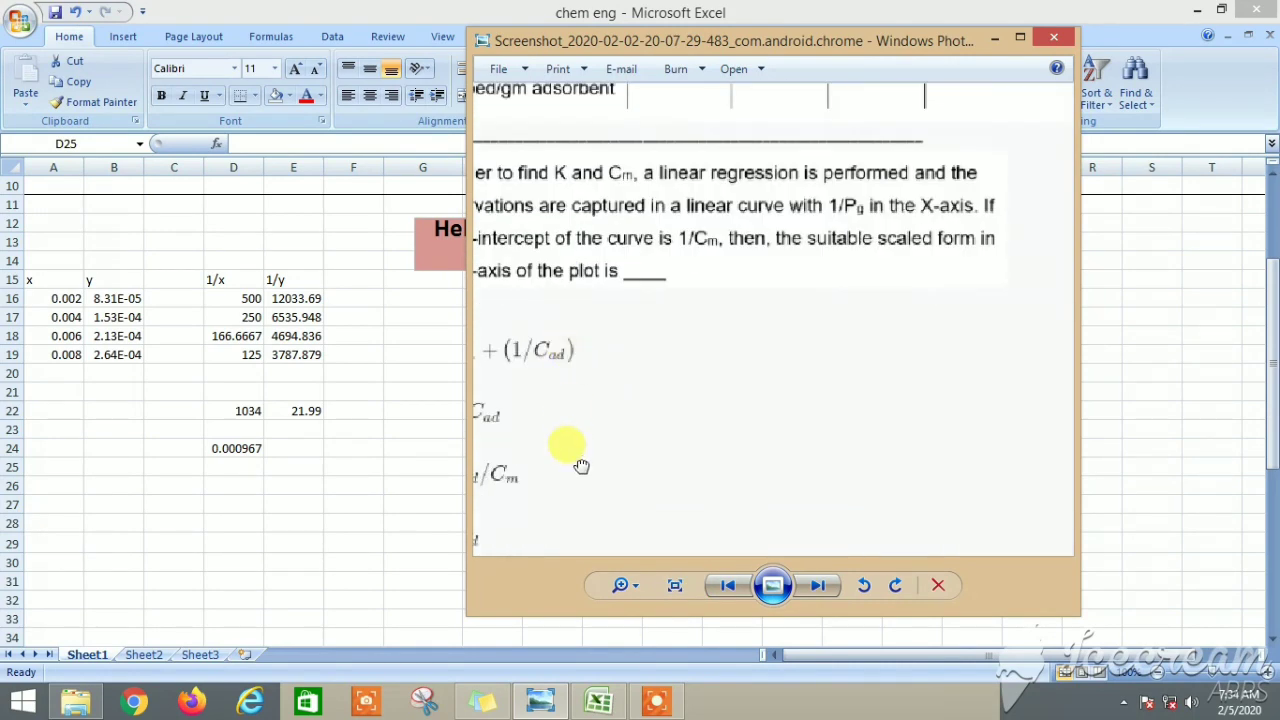
{"action": "left_click_drag", "start_coordinate": [569, 449], "coordinate": [697, 323]}
{"action": "scroll", "coordinate": [705, 383], "scroll_direction": "up", "scroll_amount": 1}
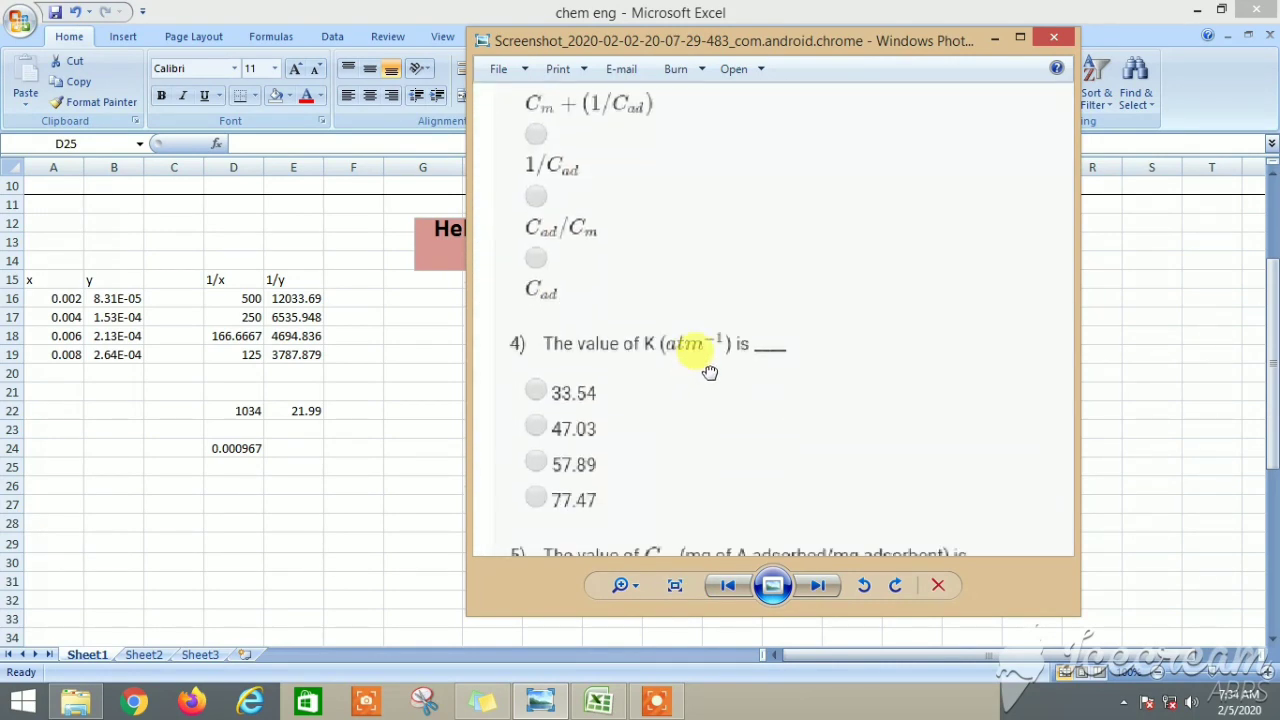
Return to Excel and calculate K in E24 with the formula =D22/E22
{"action": "key", "text": "alt+Tab"}
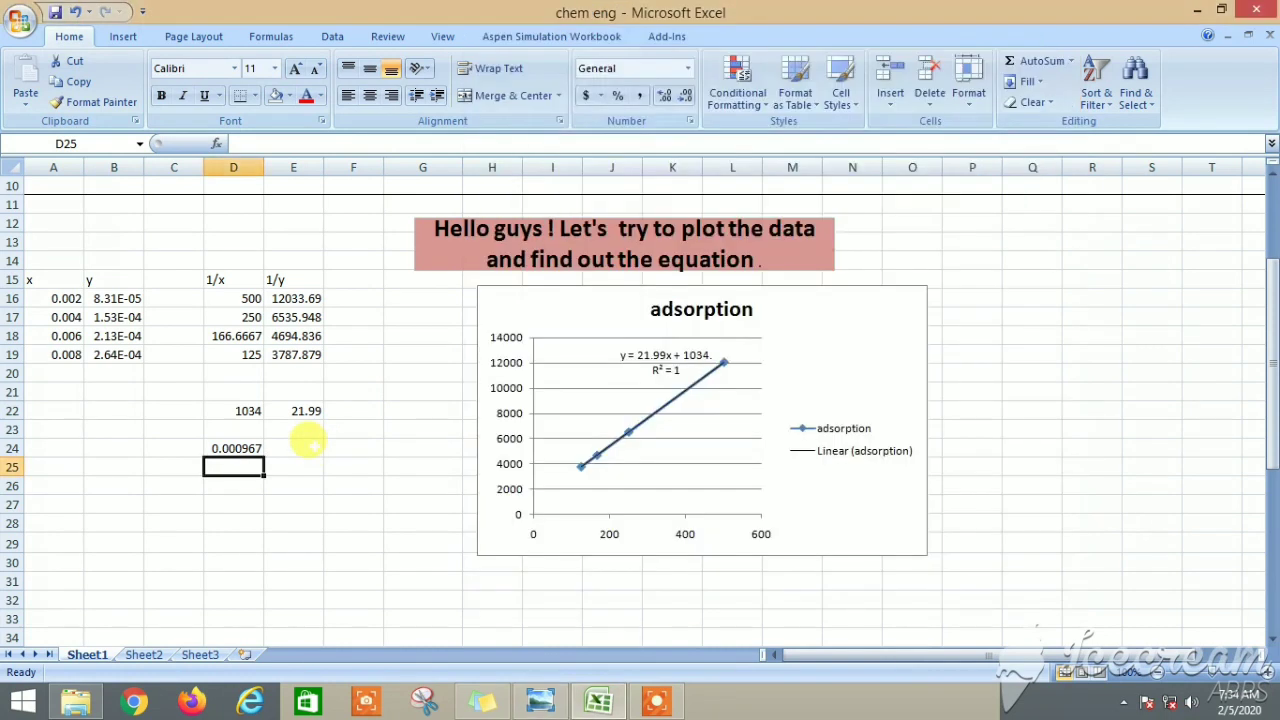
{"action": "left_click", "coordinate": [298, 446]}
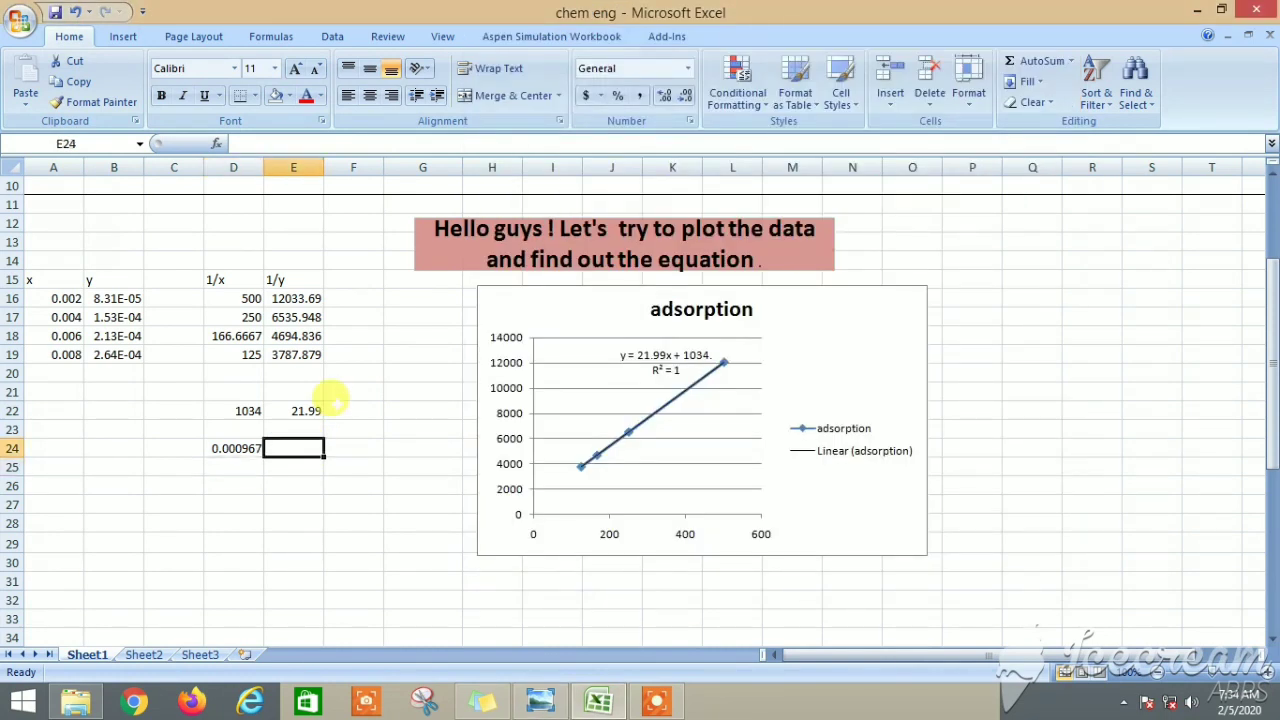
{"action": "type", "text": "="}
{"action": "left_click", "coordinate": [248, 411]}
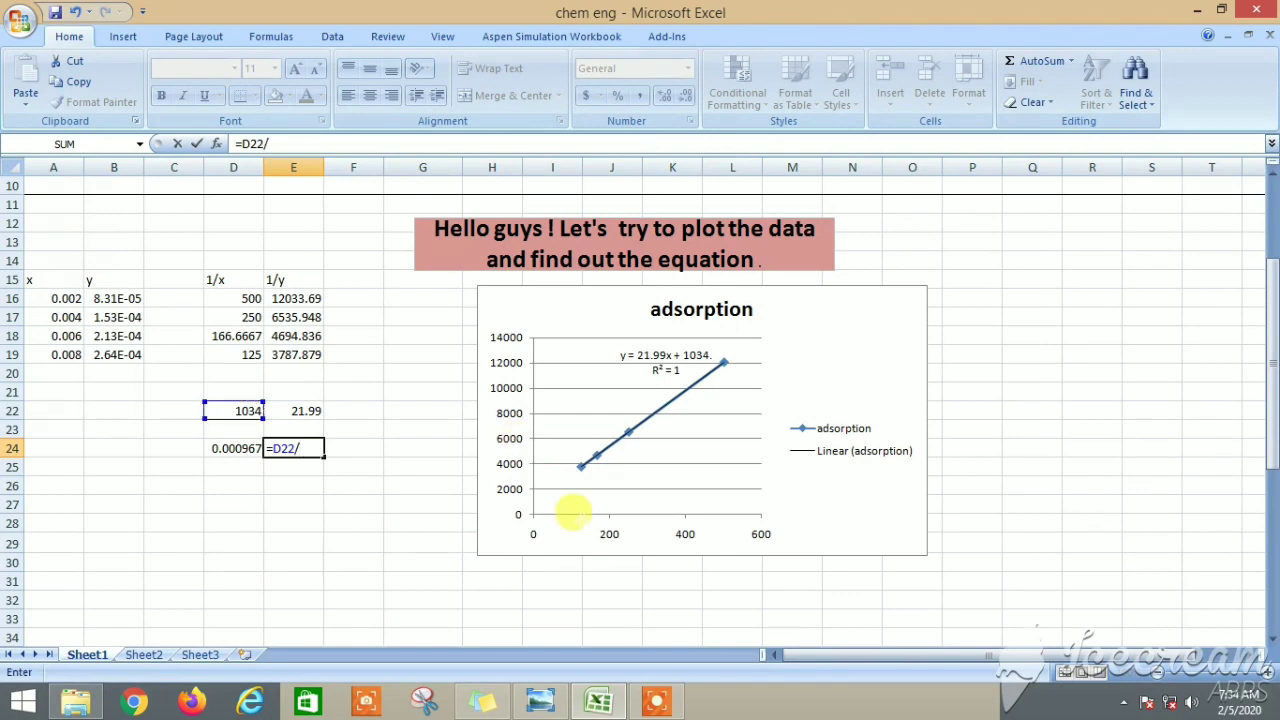
{"action": "type", "text": "/"}
{"action": "left_click", "coordinate": [306, 411]}
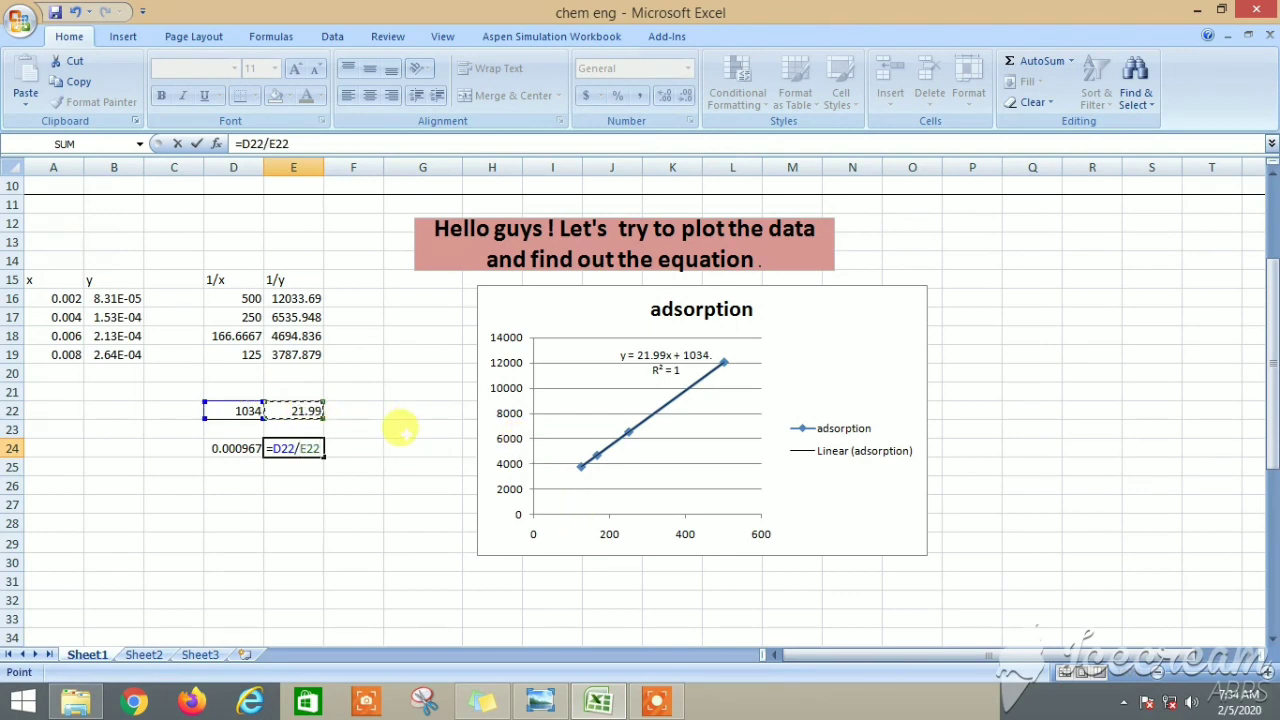
{"action": "key", "text": "Return"}
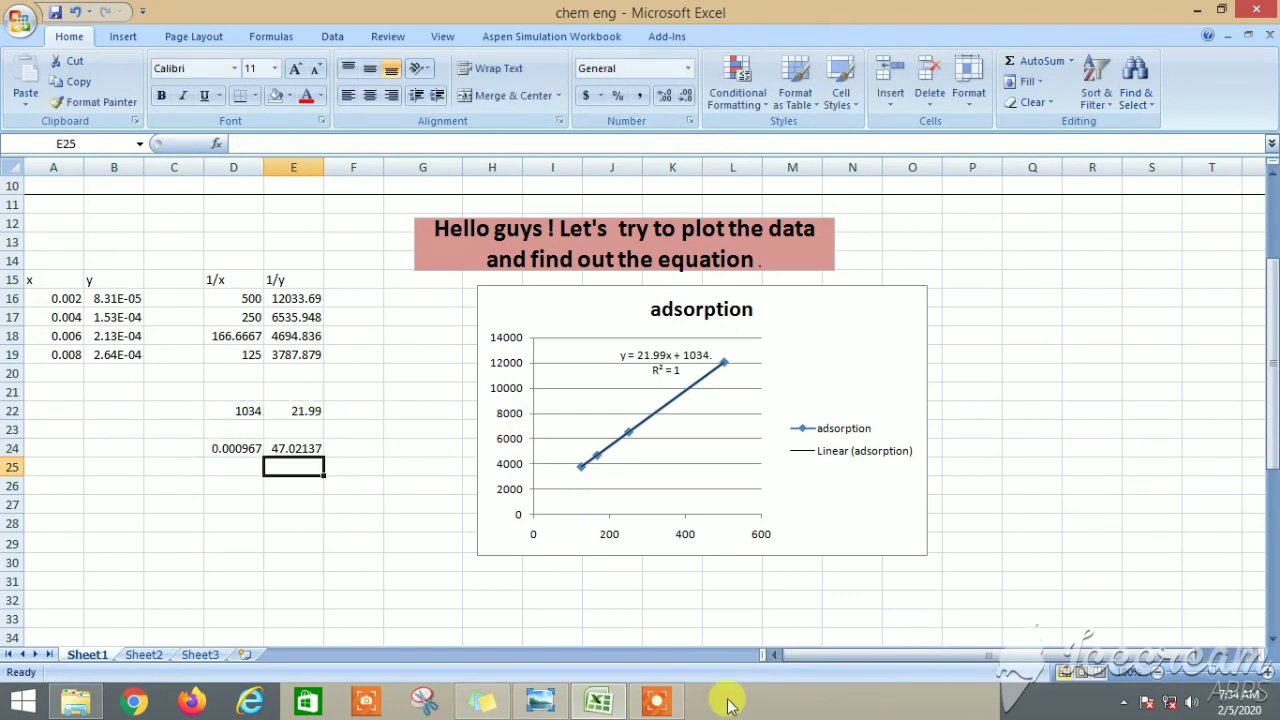
Compare the K result in E24 with question 4's answer options in Windows Photo Viewer, and return to the Excel sheet
{"action": "left_click", "coordinate": [541, 703]}
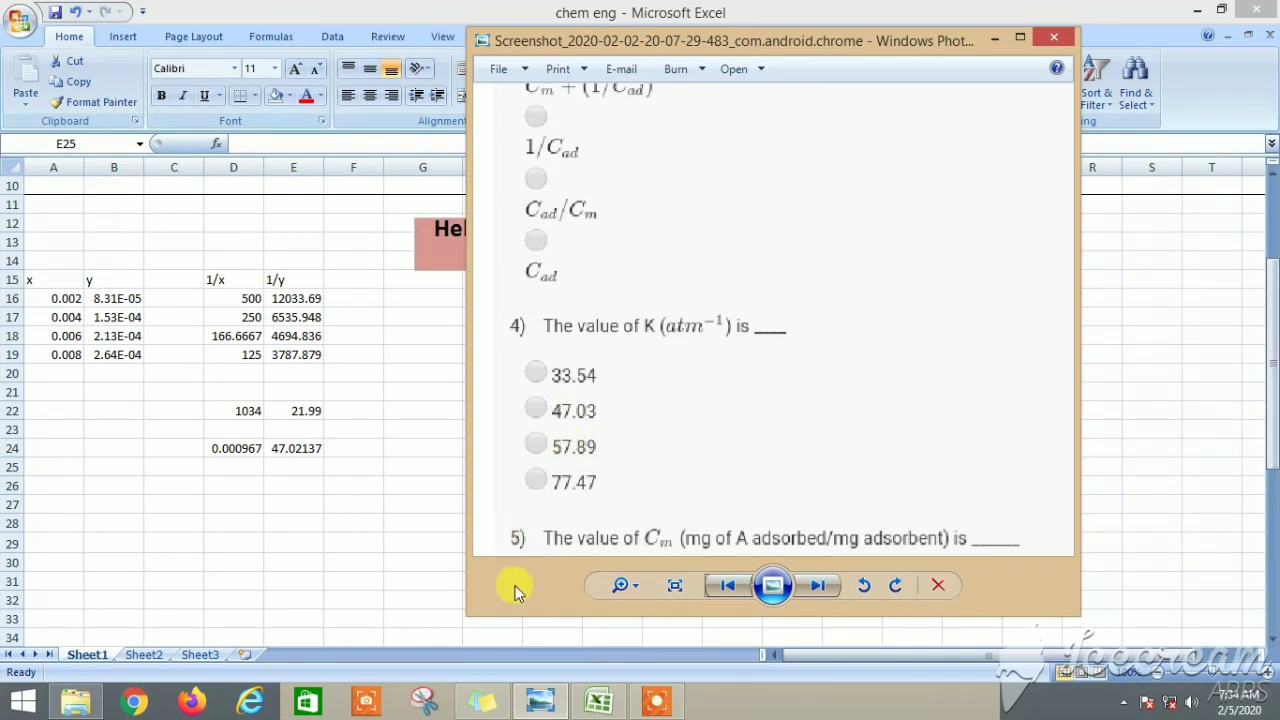
{"action": "left_click", "coordinate": [592, 705]}
{"action": "left_click", "coordinate": [656, 702]}
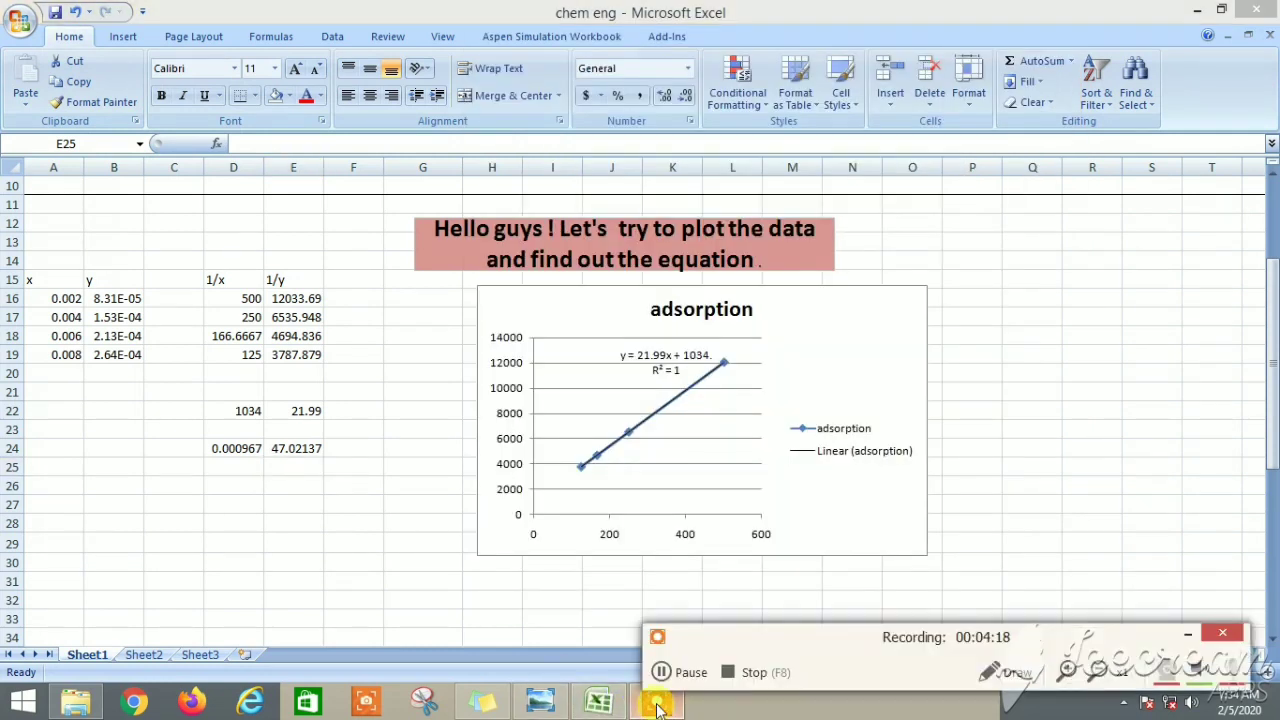